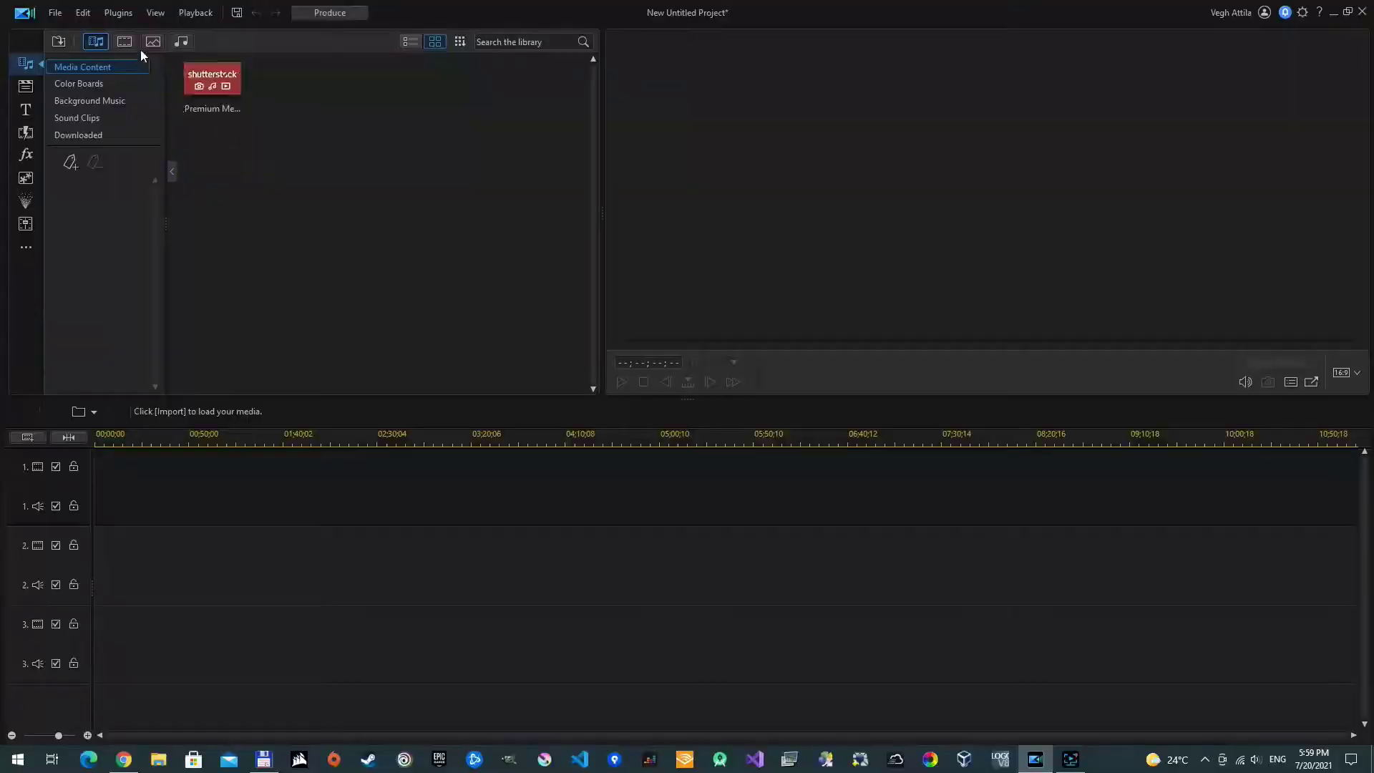
# - Launch the AI Style Plugin and preview the Chinese Traditional Paintings style
pyautogui.click(90, 10)
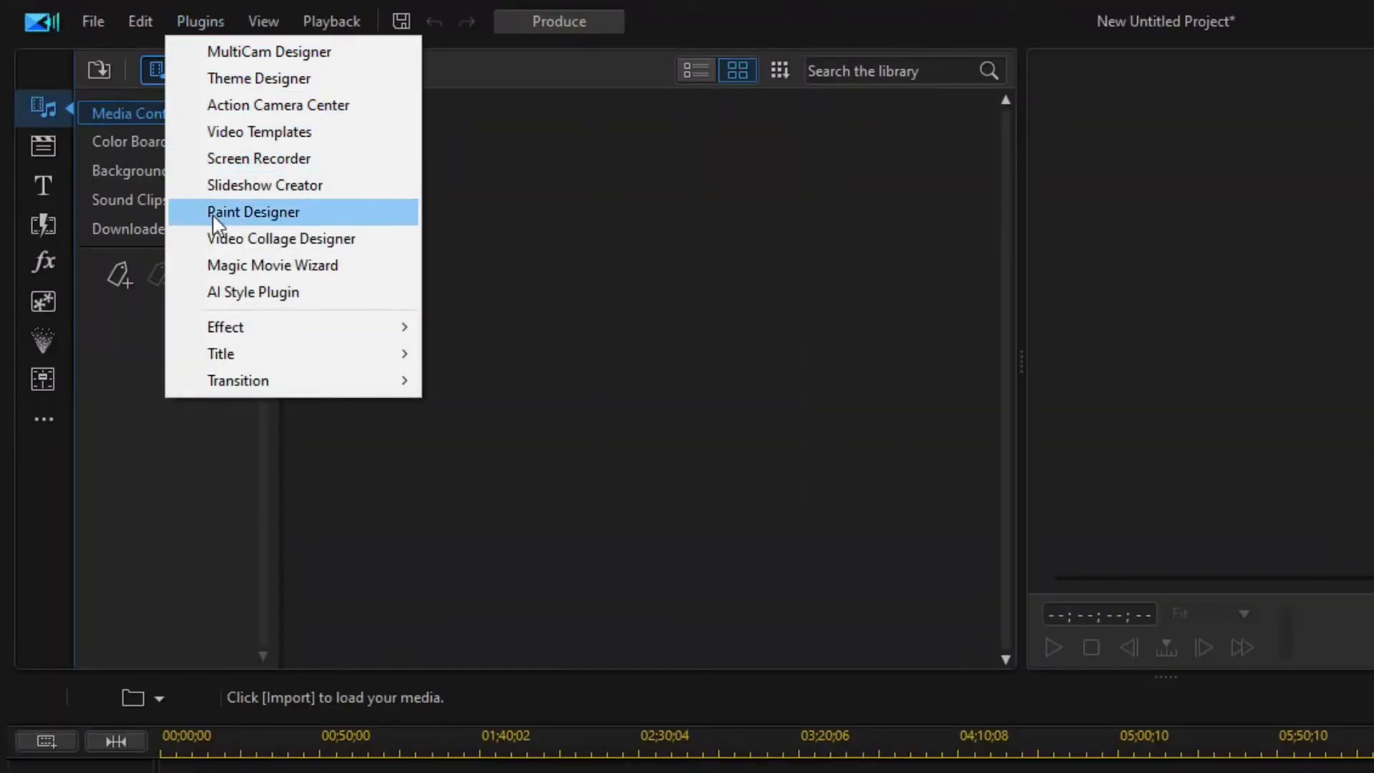
pyautogui.click(356, 290)
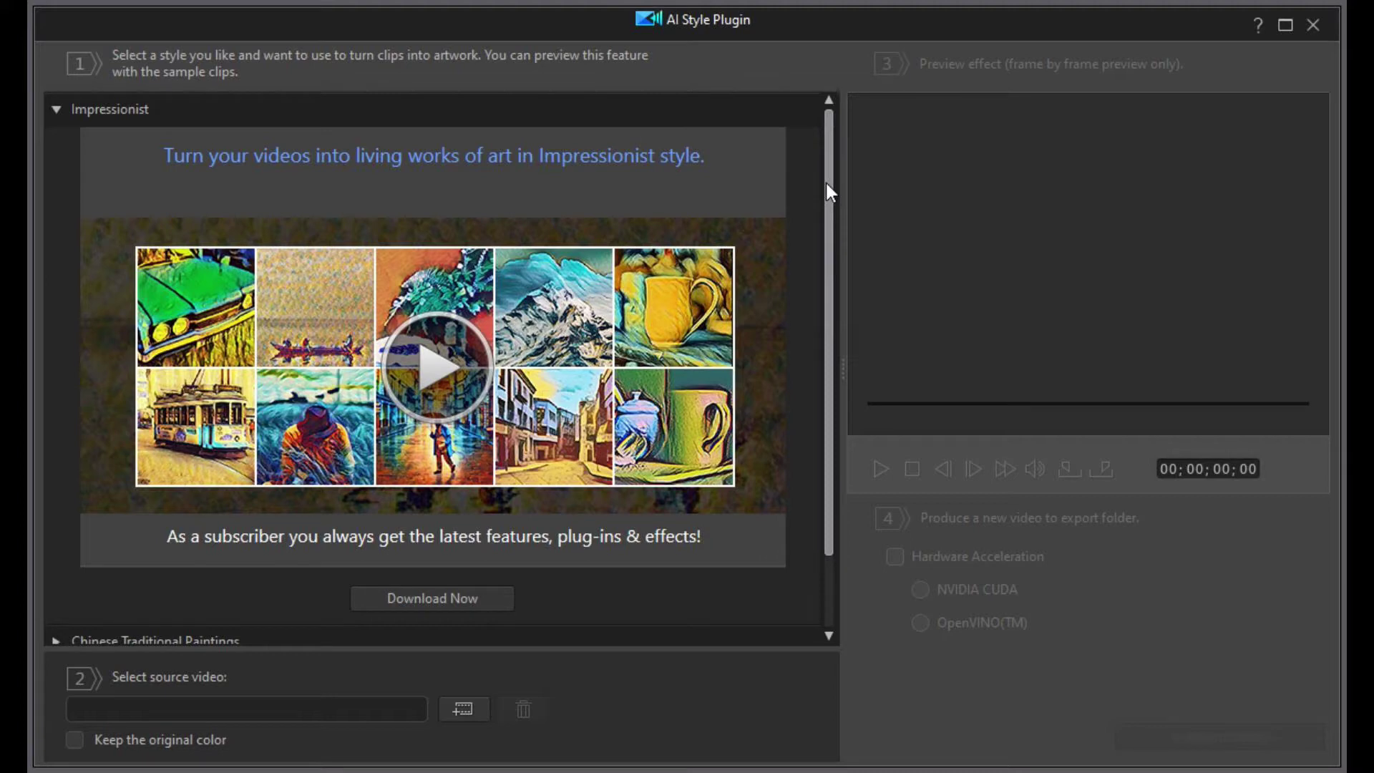
pyautogui.moveTo(825, 183); pyautogui.dragTo(819, 298)
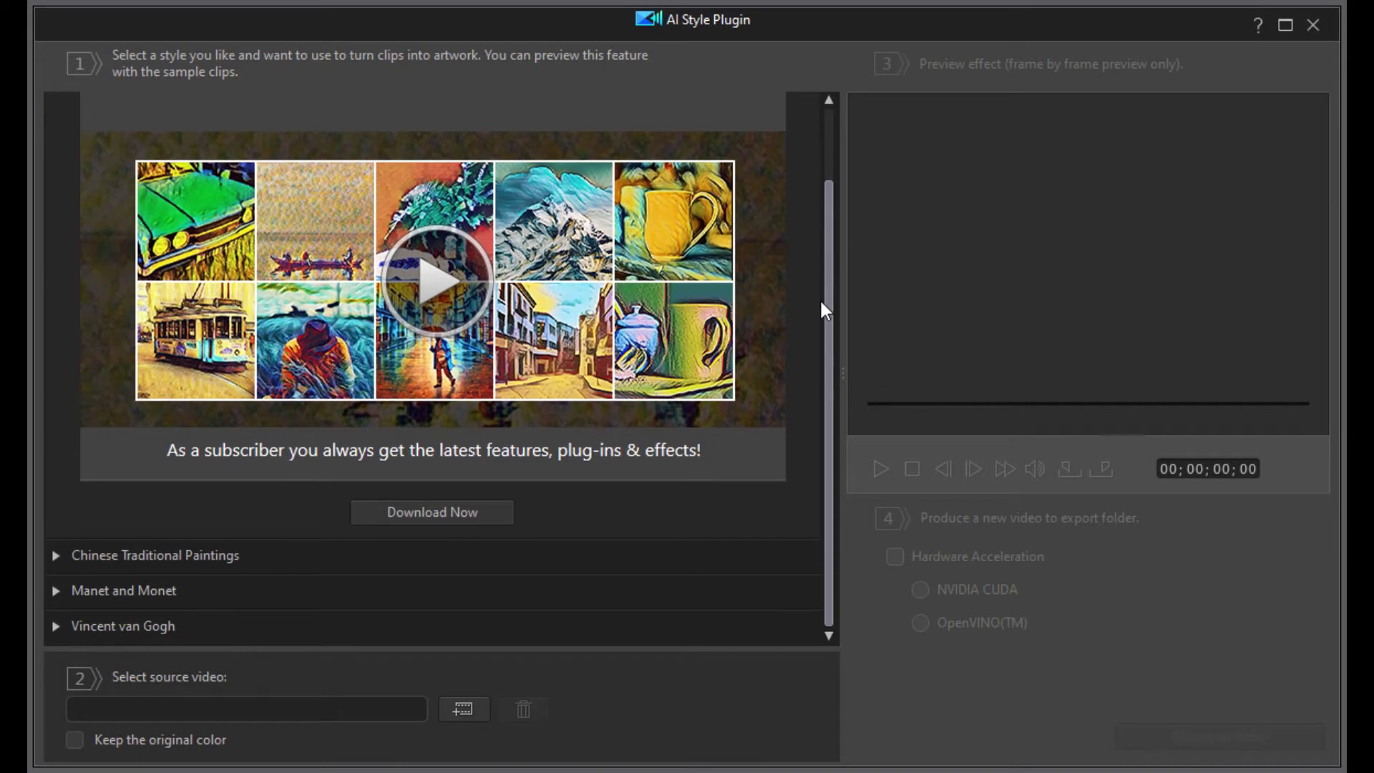
pyautogui.click(53, 555)
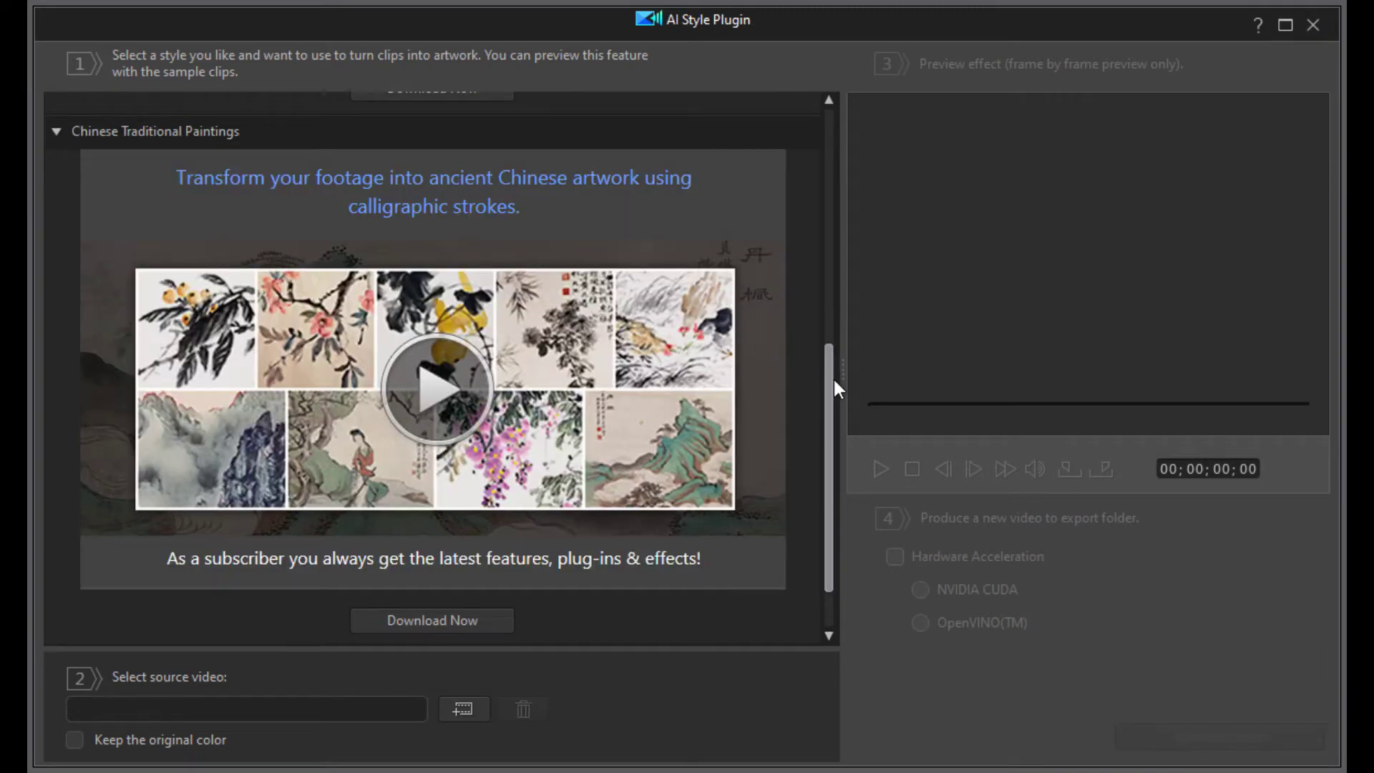
# - Preview the Manet and Monet and Vincent van Gogh styles, then download the Impressionist style
pyautogui.moveTo(835, 379); pyautogui.dragTo(816, 462)
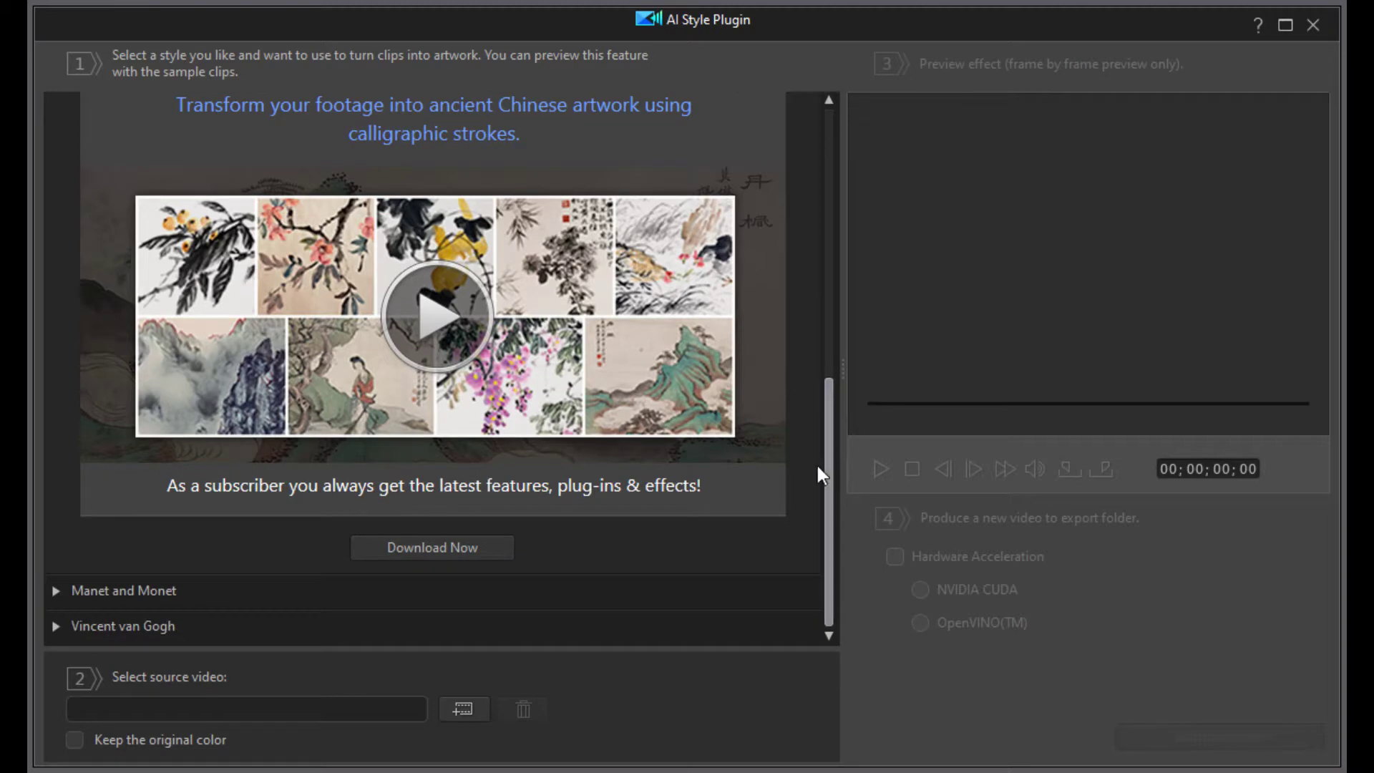
pyautogui.click(53, 590)
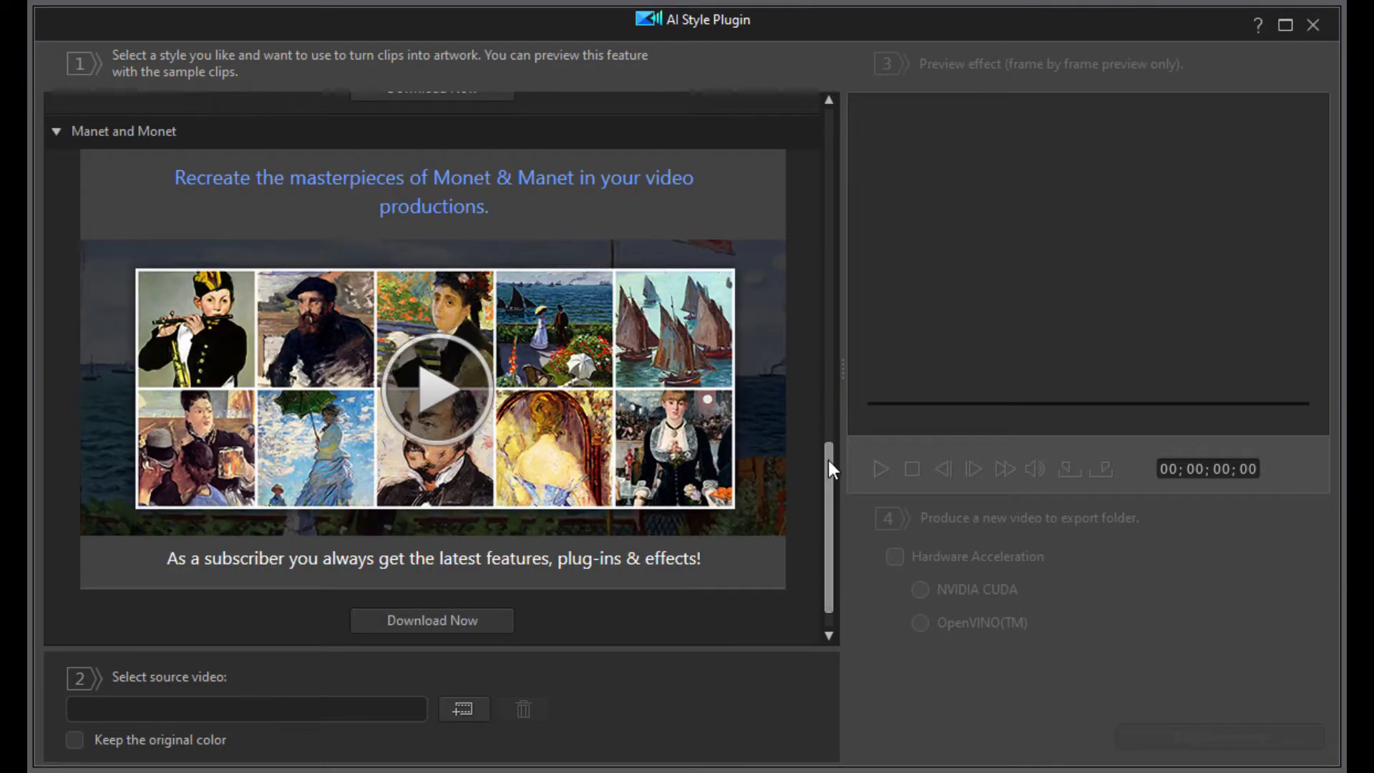
pyautogui.moveTo(827, 460); pyautogui.dragTo(827, 487)
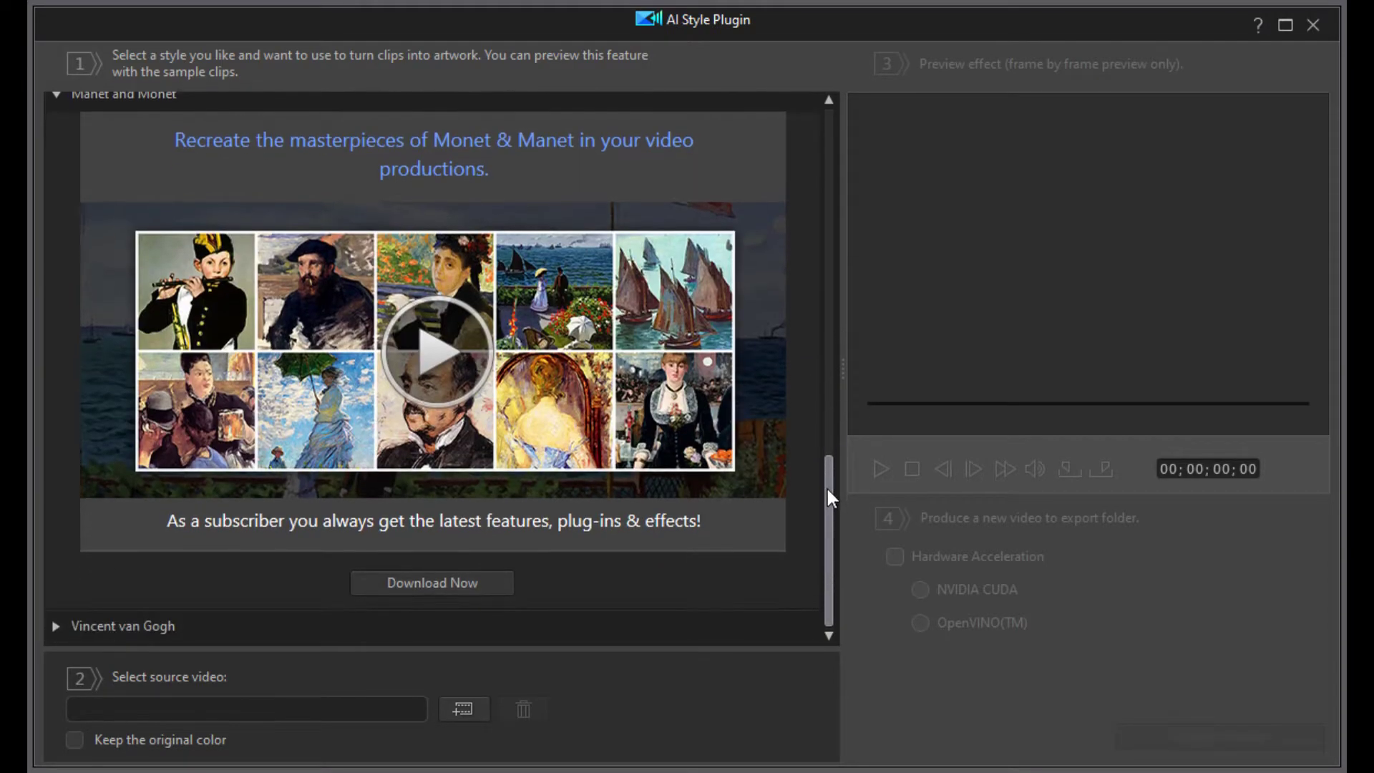
pyautogui.click(56, 626)
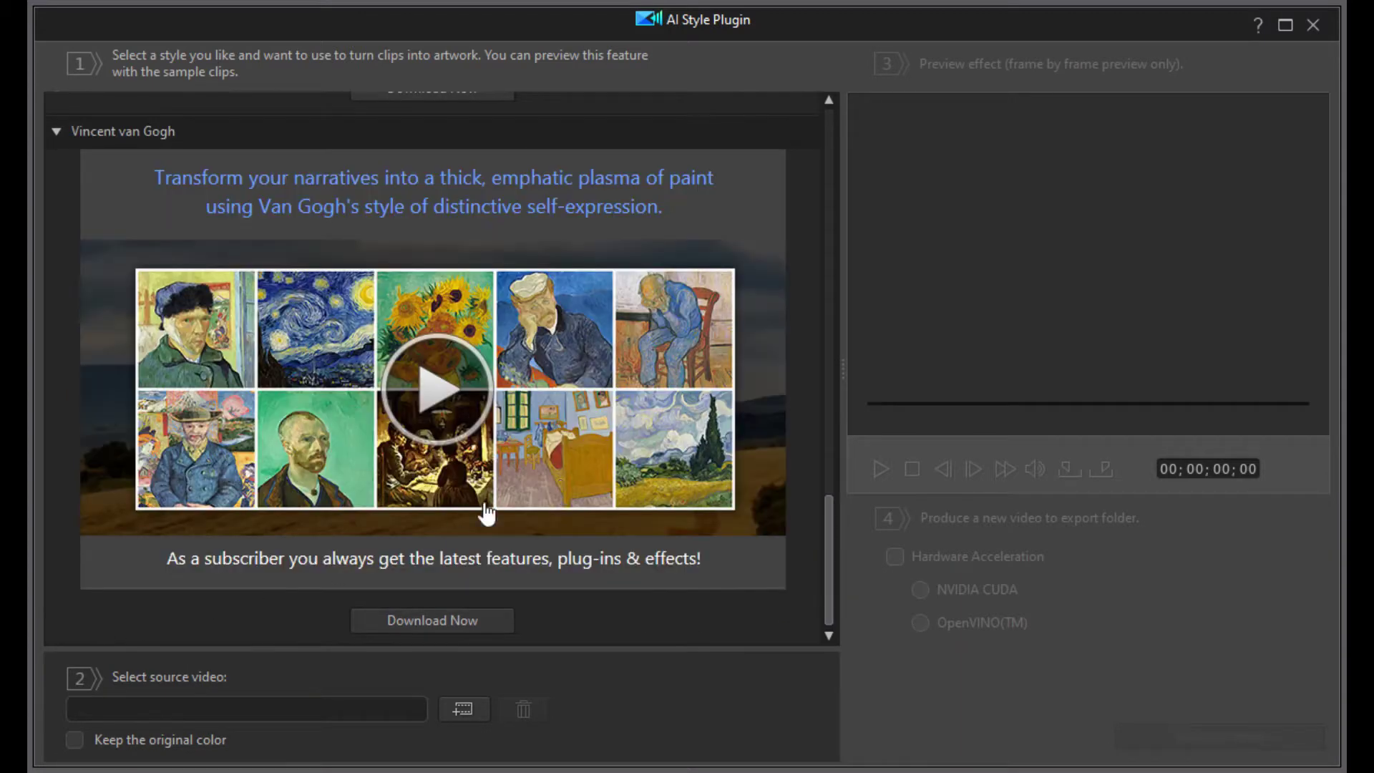
pyautogui.moveTo(824, 512); pyautogui.dragTo(831, 530)
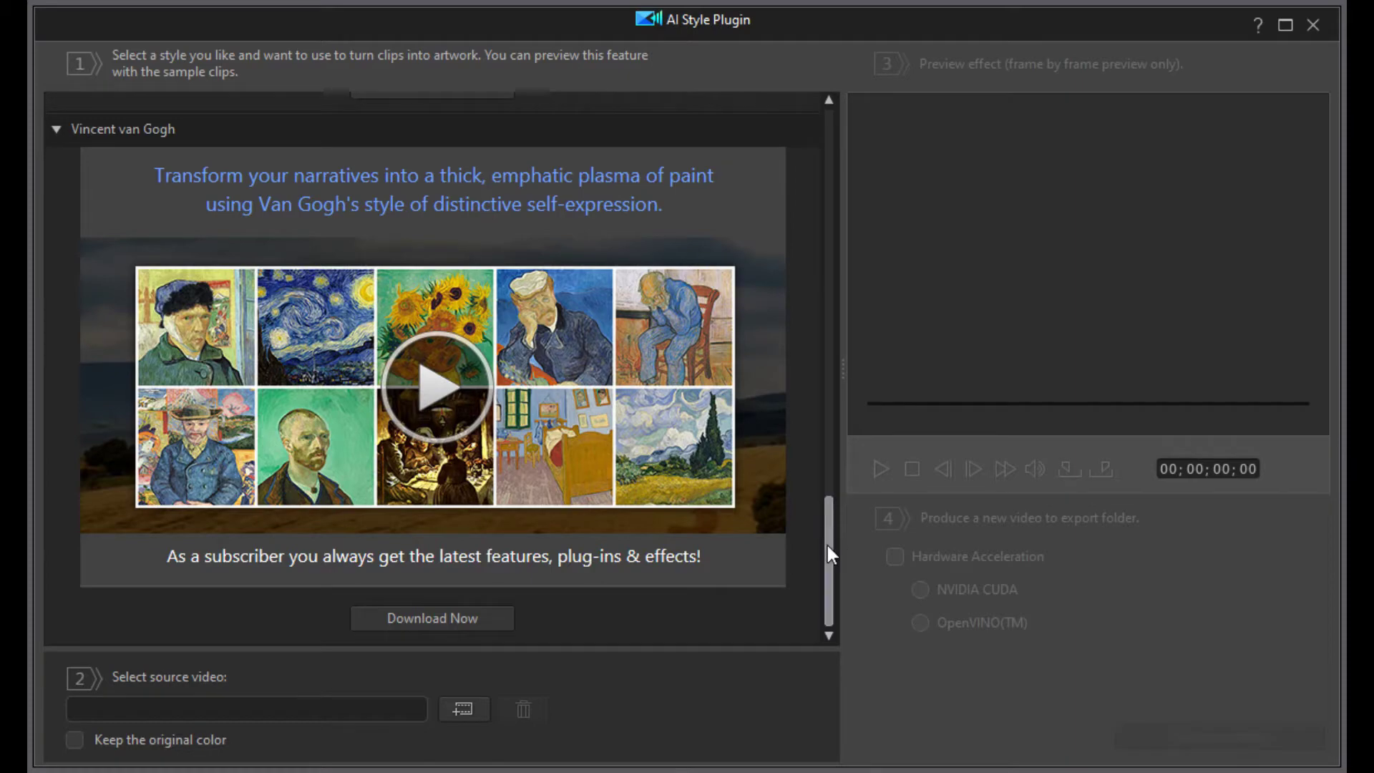
pyautogui.moveTo(827, 546); pyautogui.dragTo(846, 135)
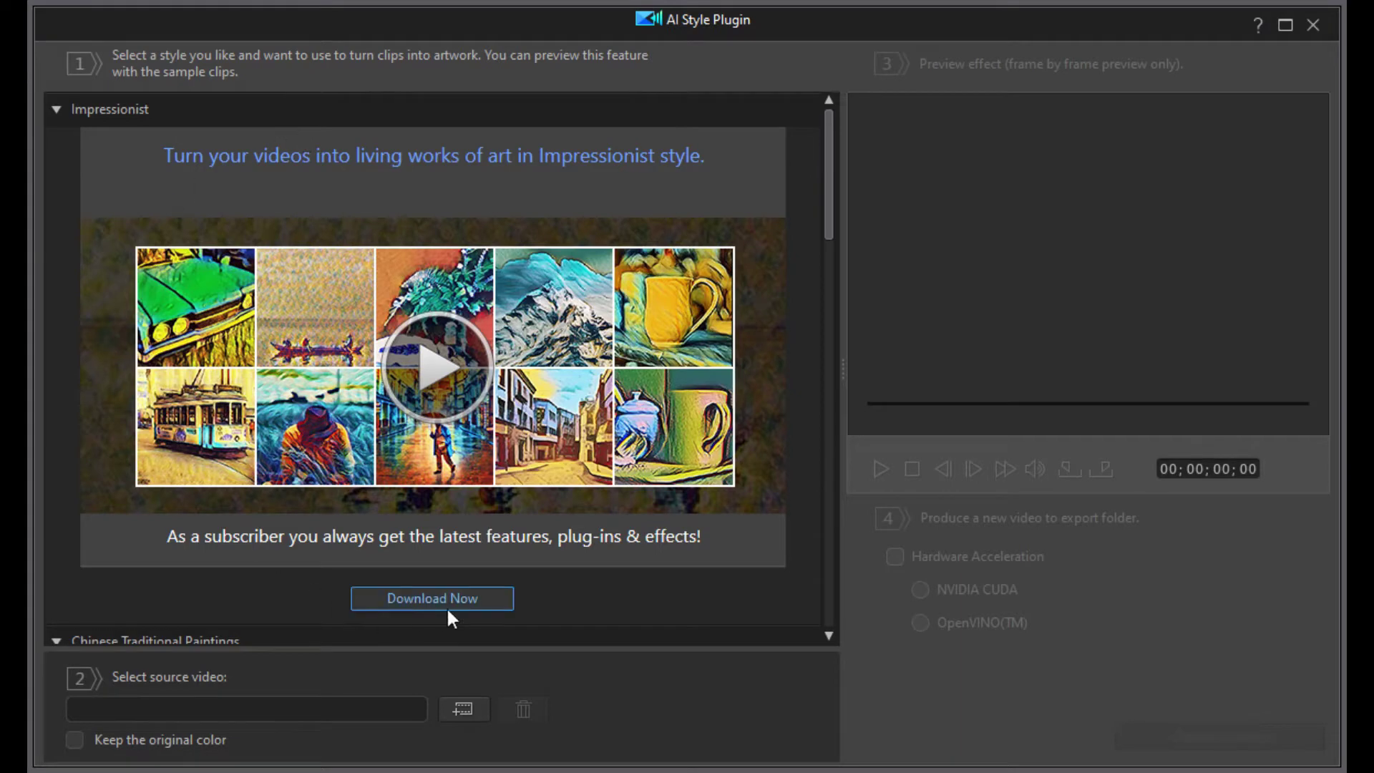
pyautogui.click(481, 601)
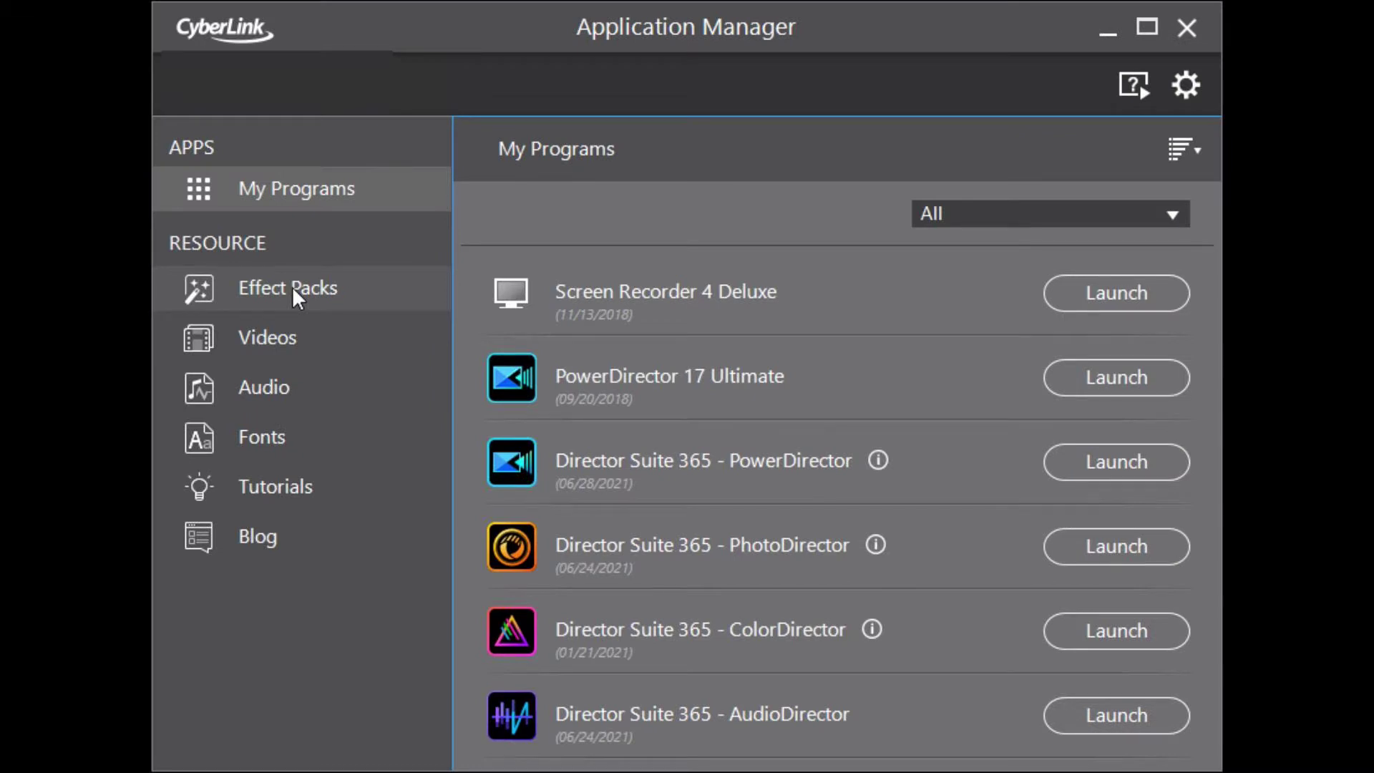
# - List the effect packs for PowerDirector that are not installed, sorted ascending
pyautogui.click(238, 285)
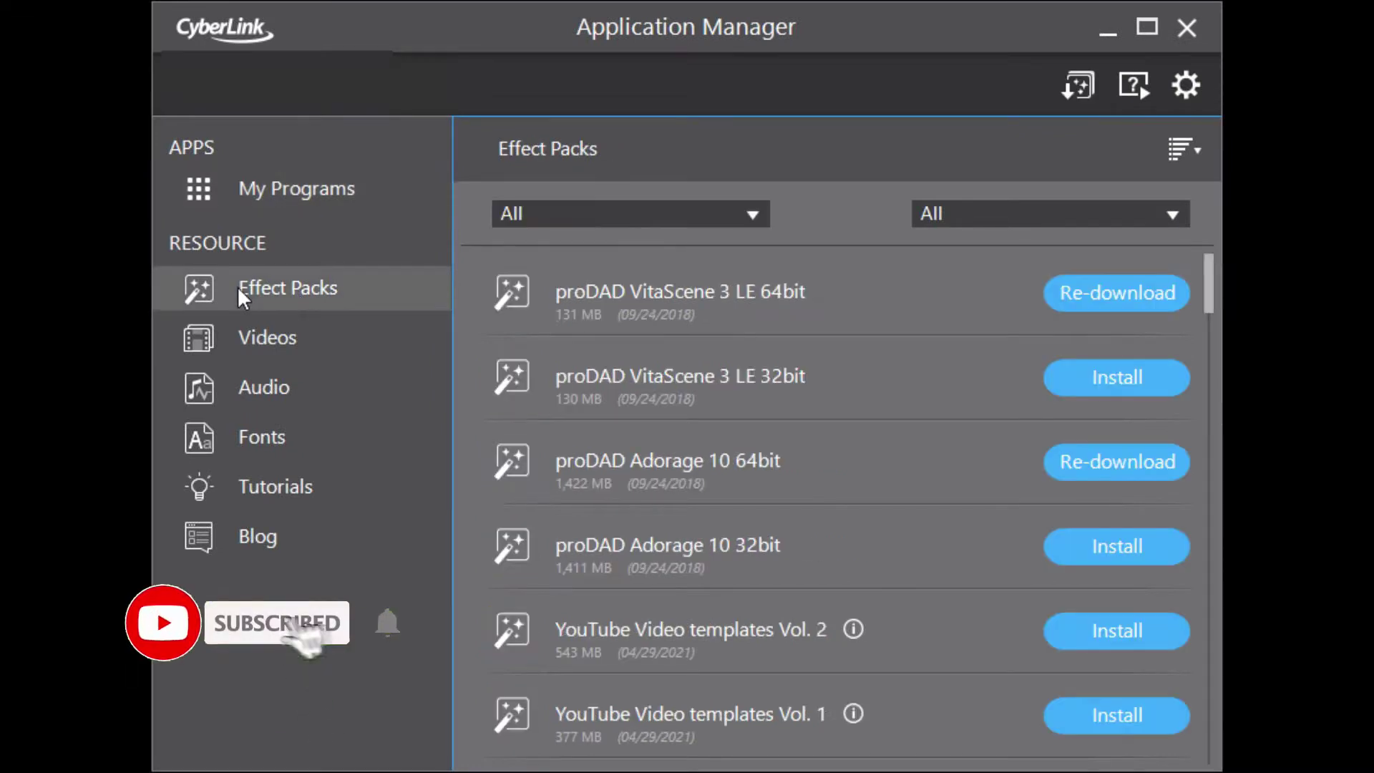
pyautogui.click(598, 216)
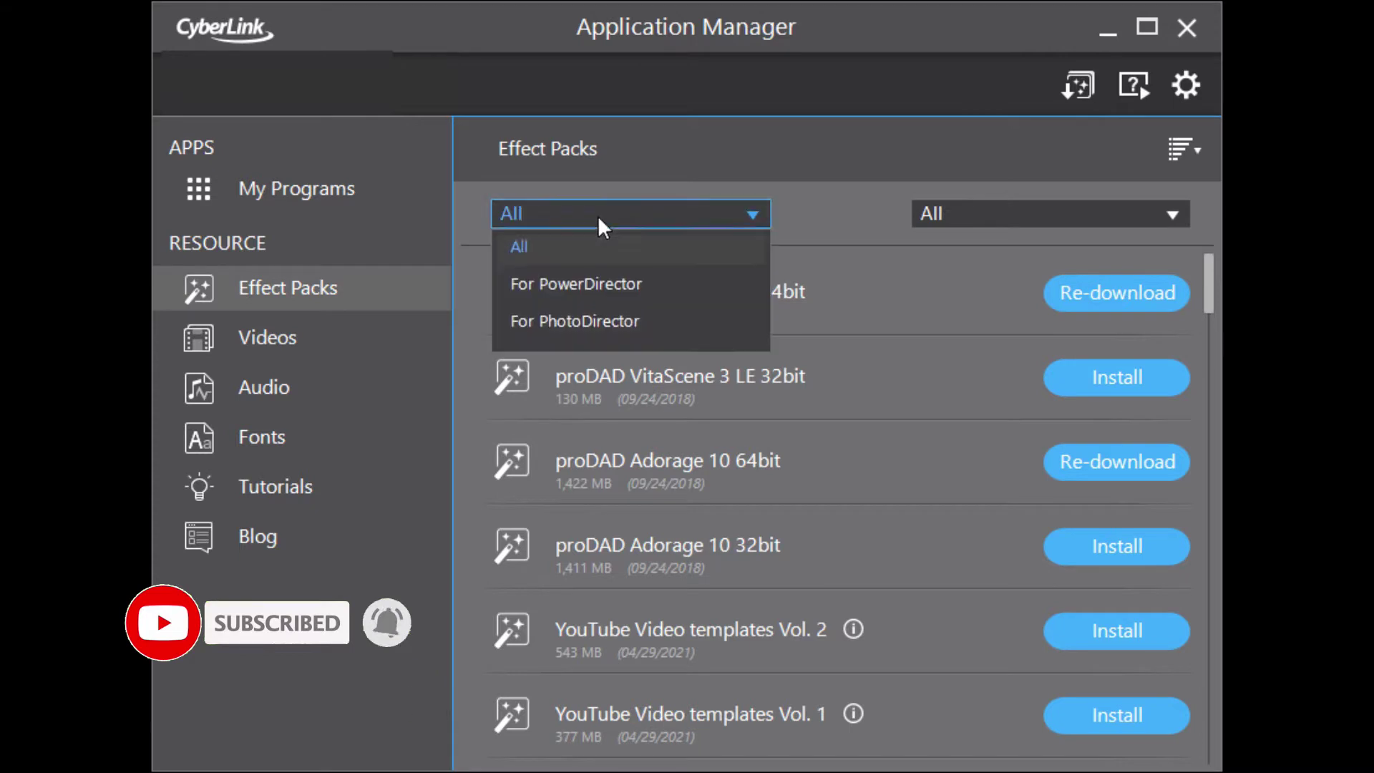
pyautogui.click(590, 284)
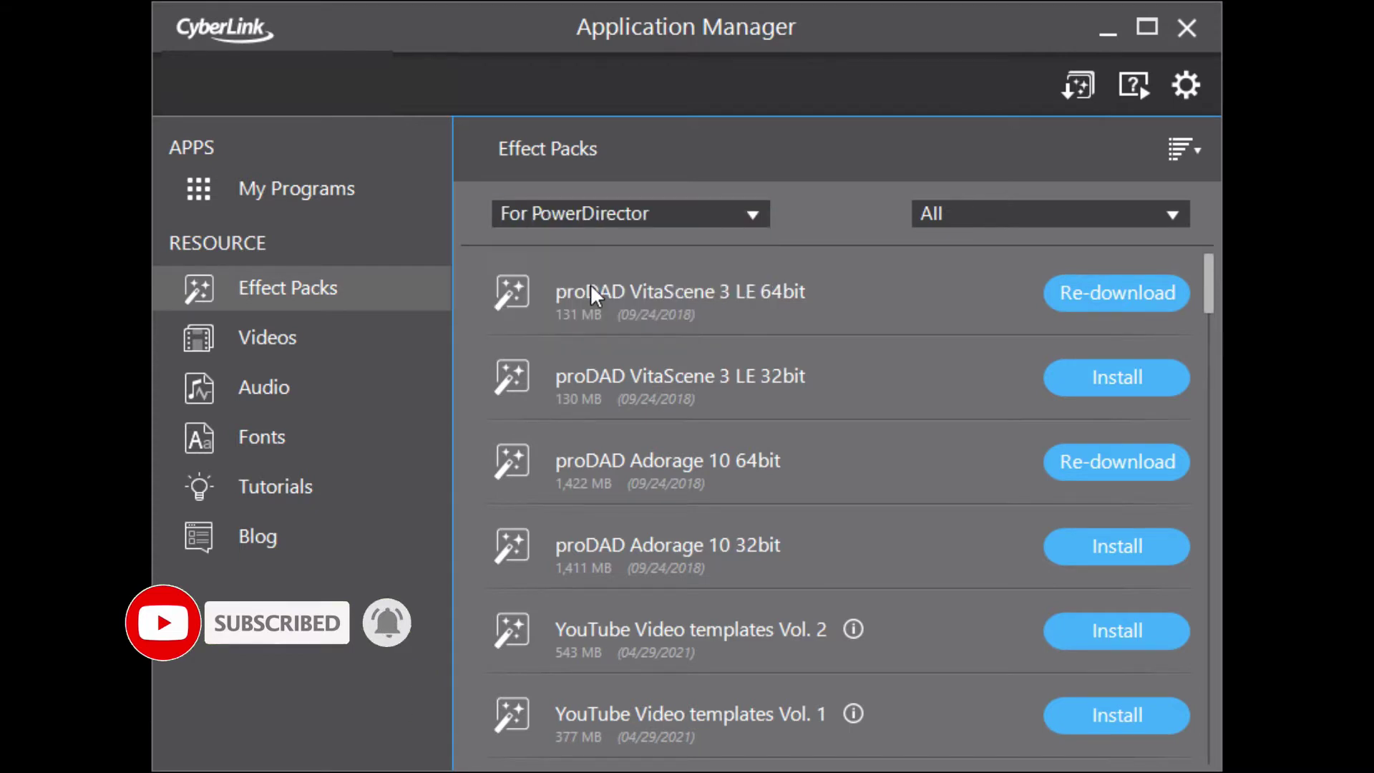
pyautogui.click(1059, 213)
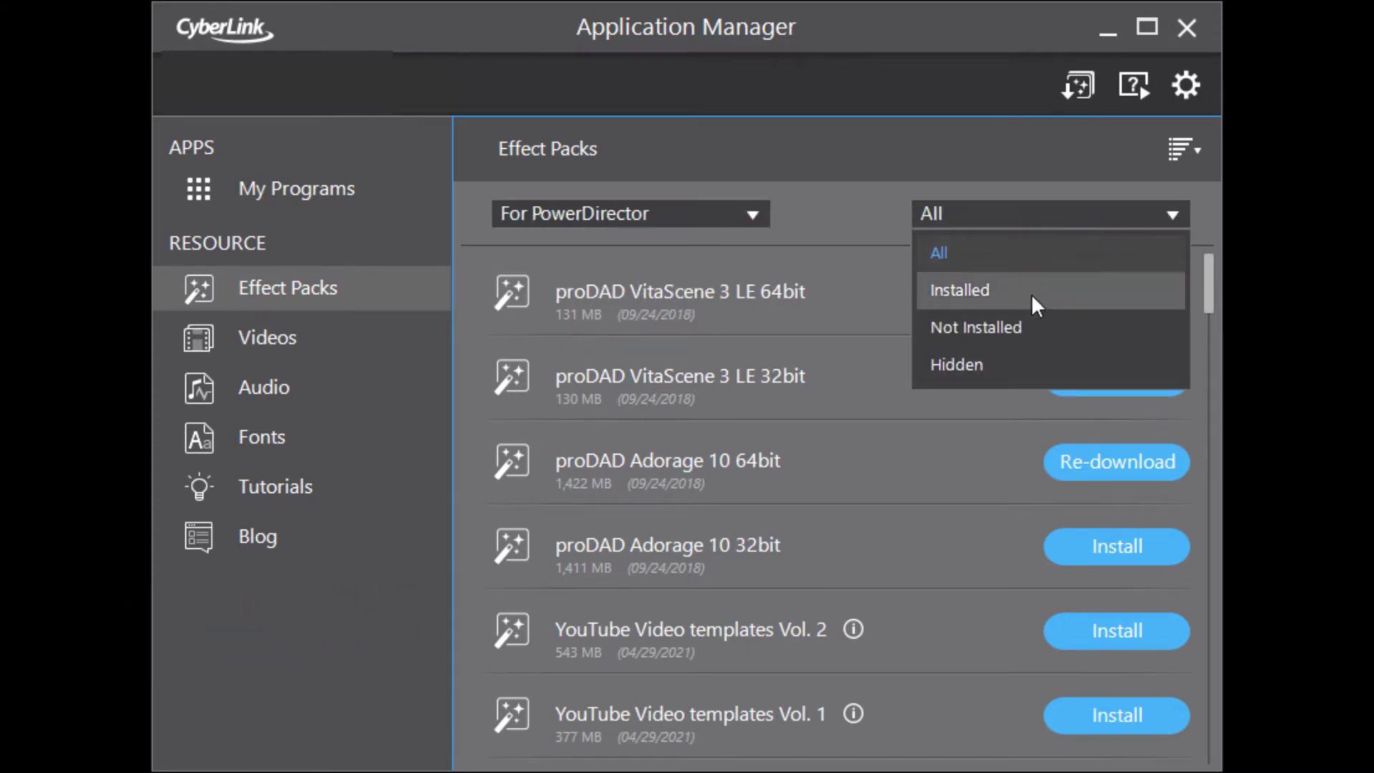
pyautogui.click(1029, 327)
pyautogui.click(1182, 149)
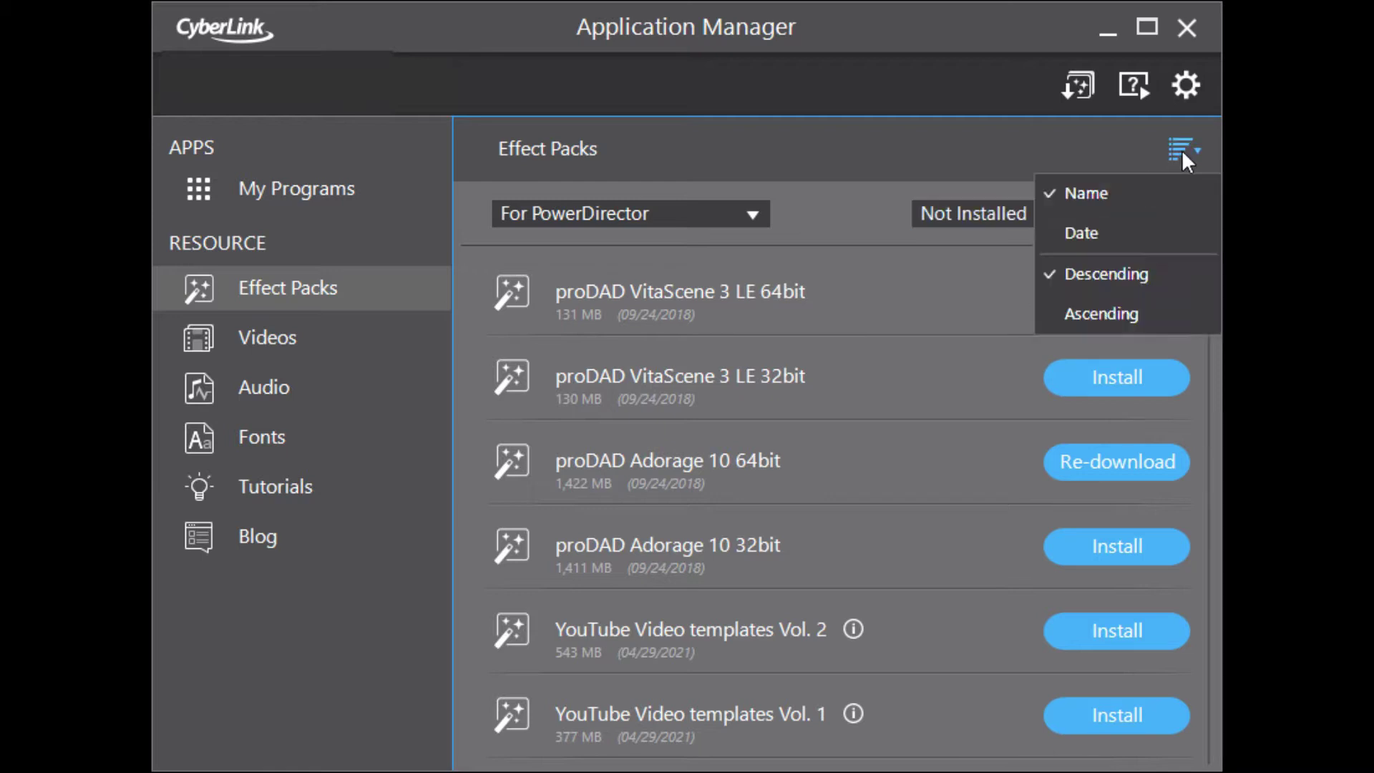
pyautogui.click(1114, 313)
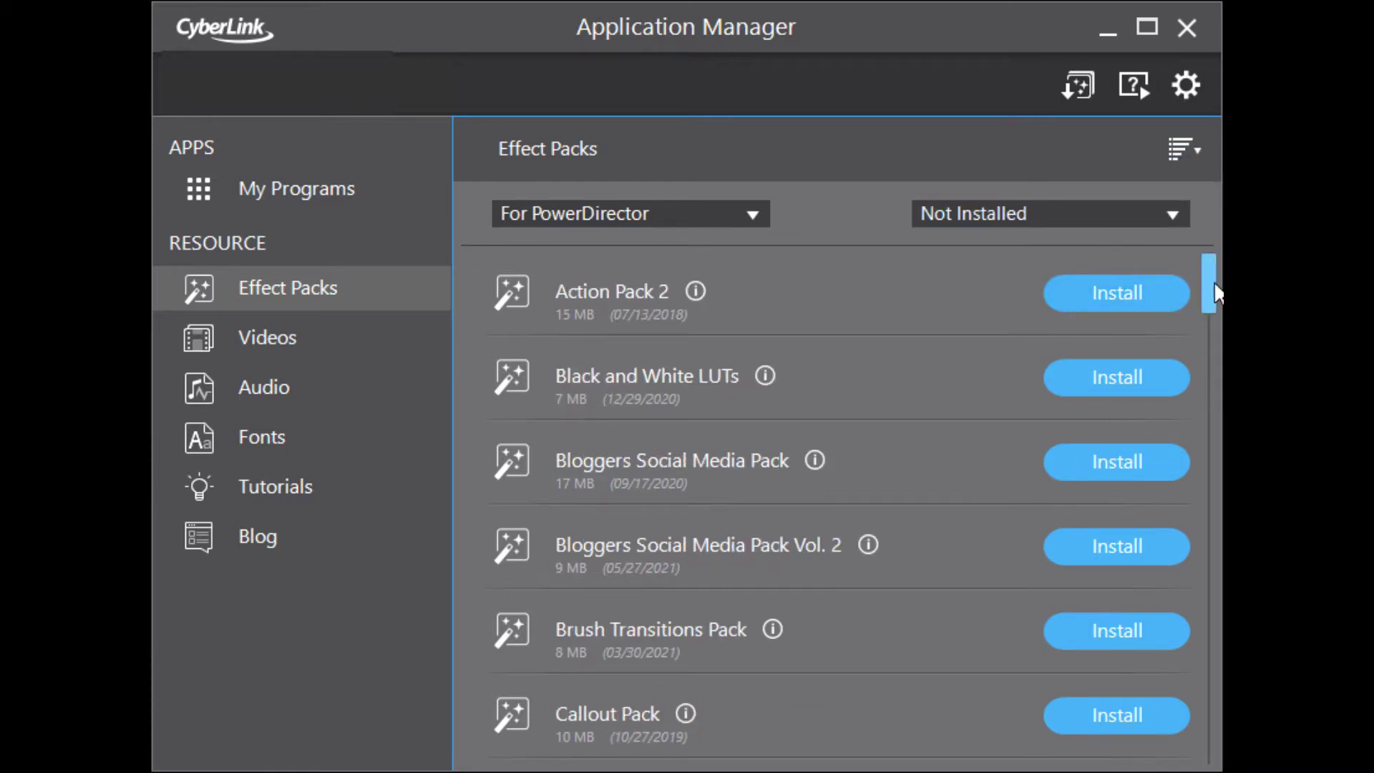
# - Install Impressionist AI Style Pack Vol.1 and Vol.2, then launch Director Suite 365 PowerDirector
pyautogui.moveTo(1211, 294); pyautogui.dragTo(1204, 474)
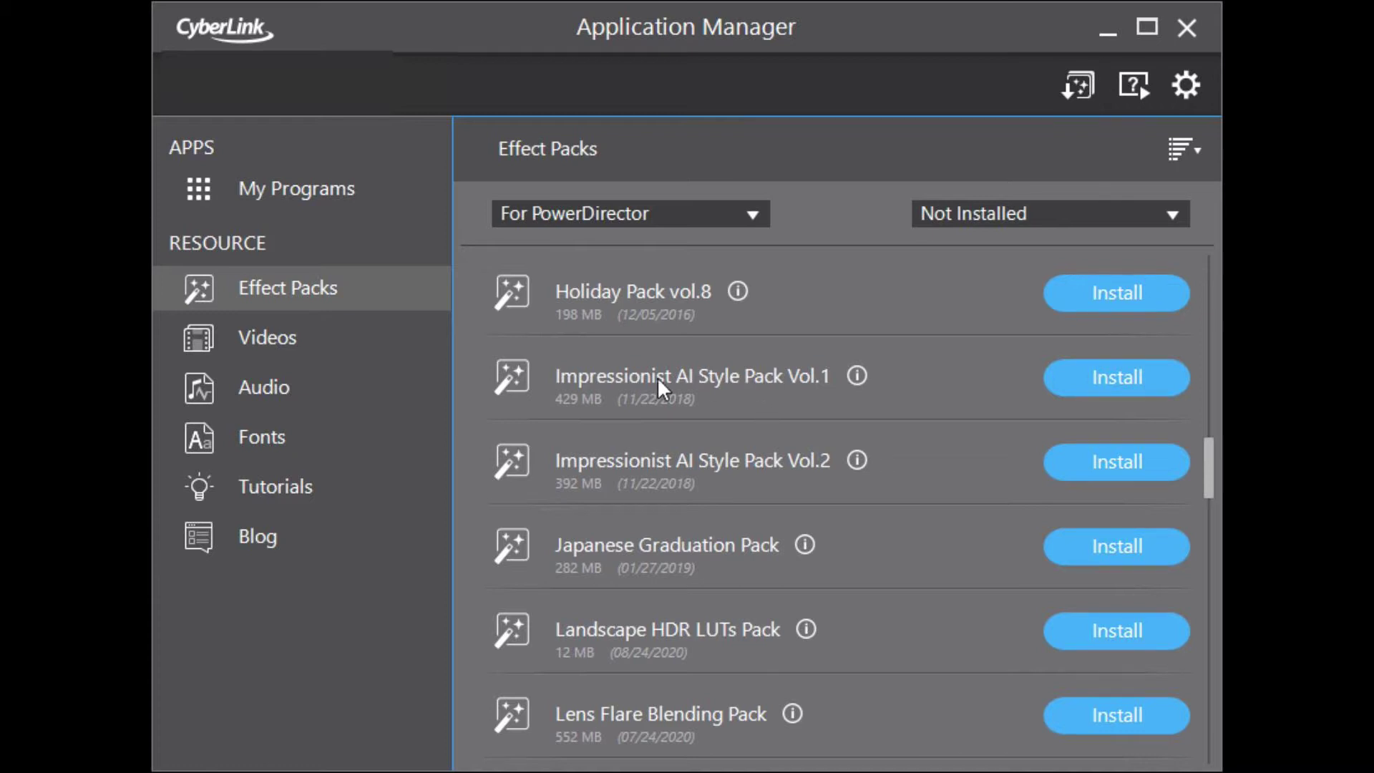
pyautogui.click(1138, 379)
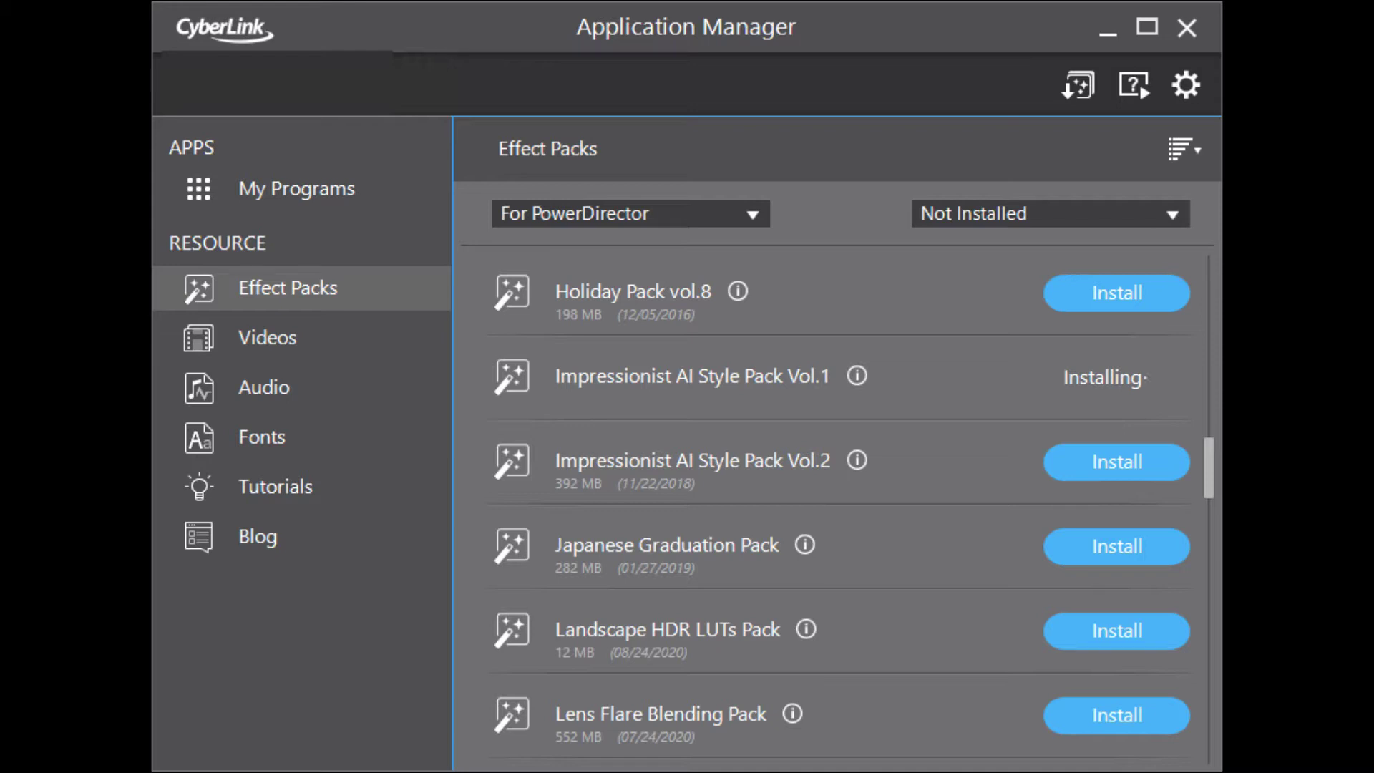
pyautogui.click(1107, 516)
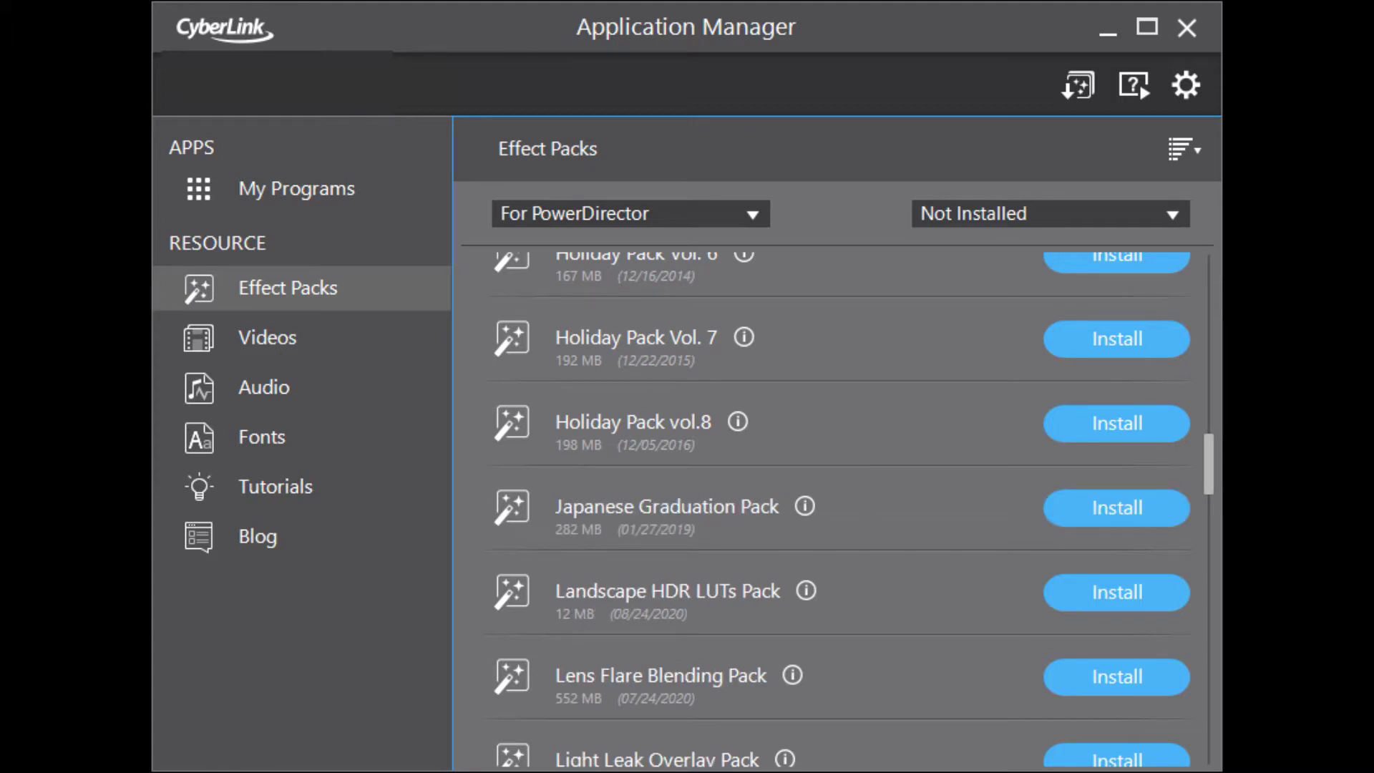
pyautogui.click(319, 189)
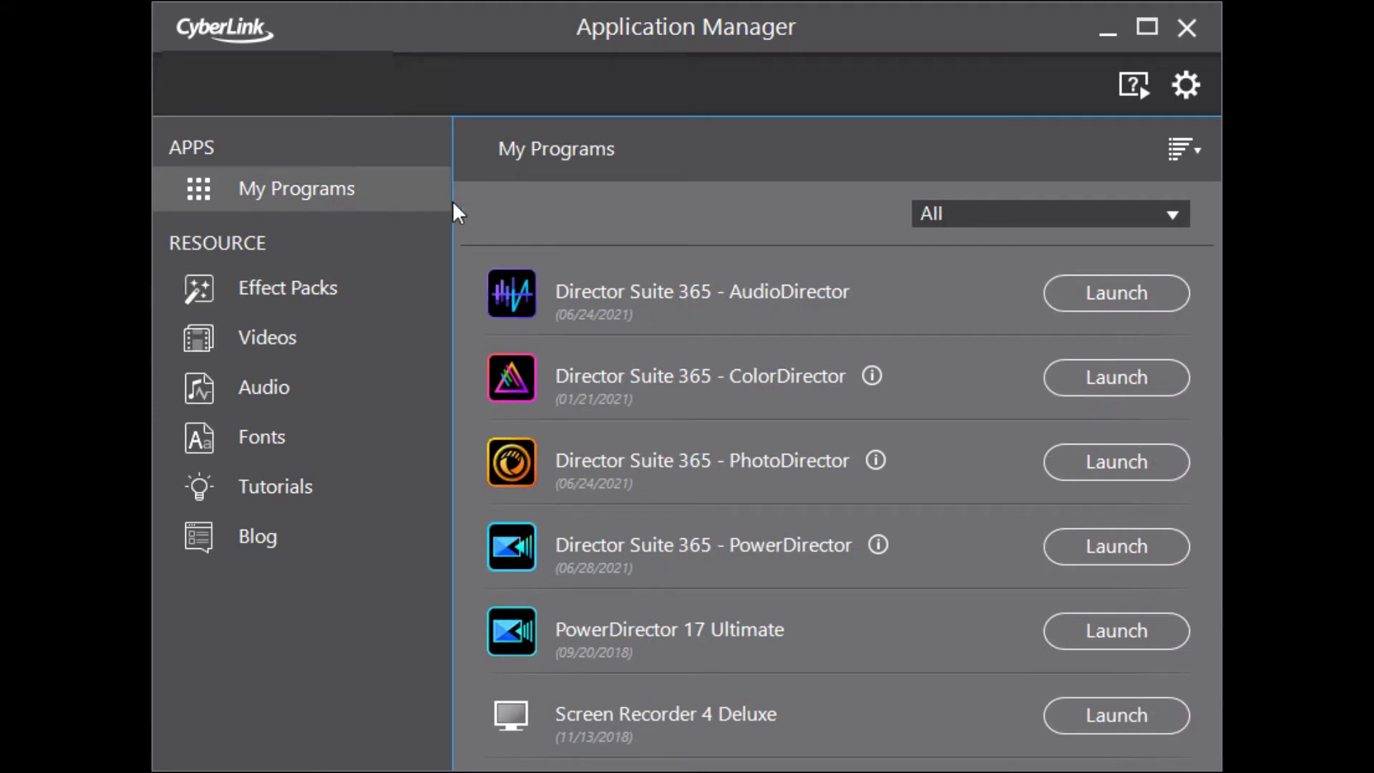
pyautogui.click(1082, 548)
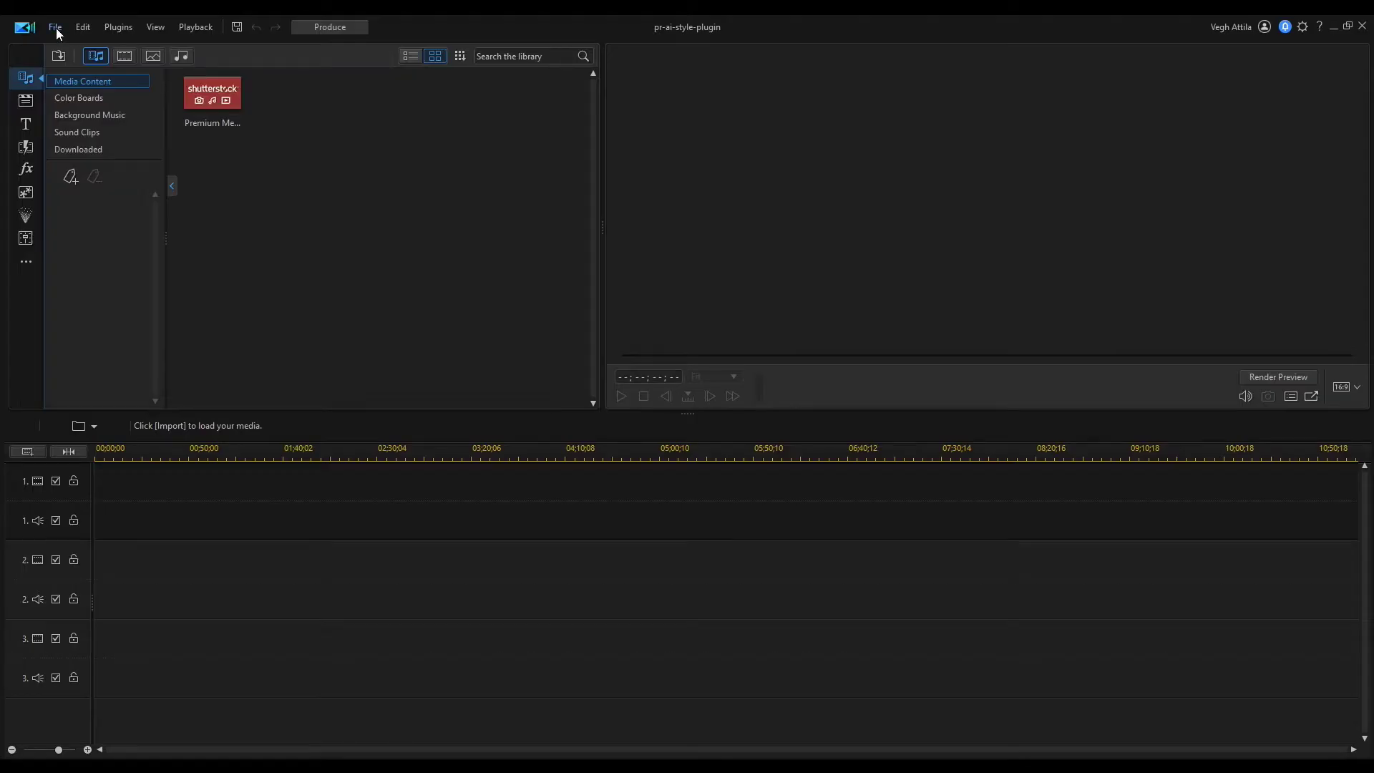
# - Import the horse video clip into the media library via File > Import > Media Files
pyautogui.click(56, 28)
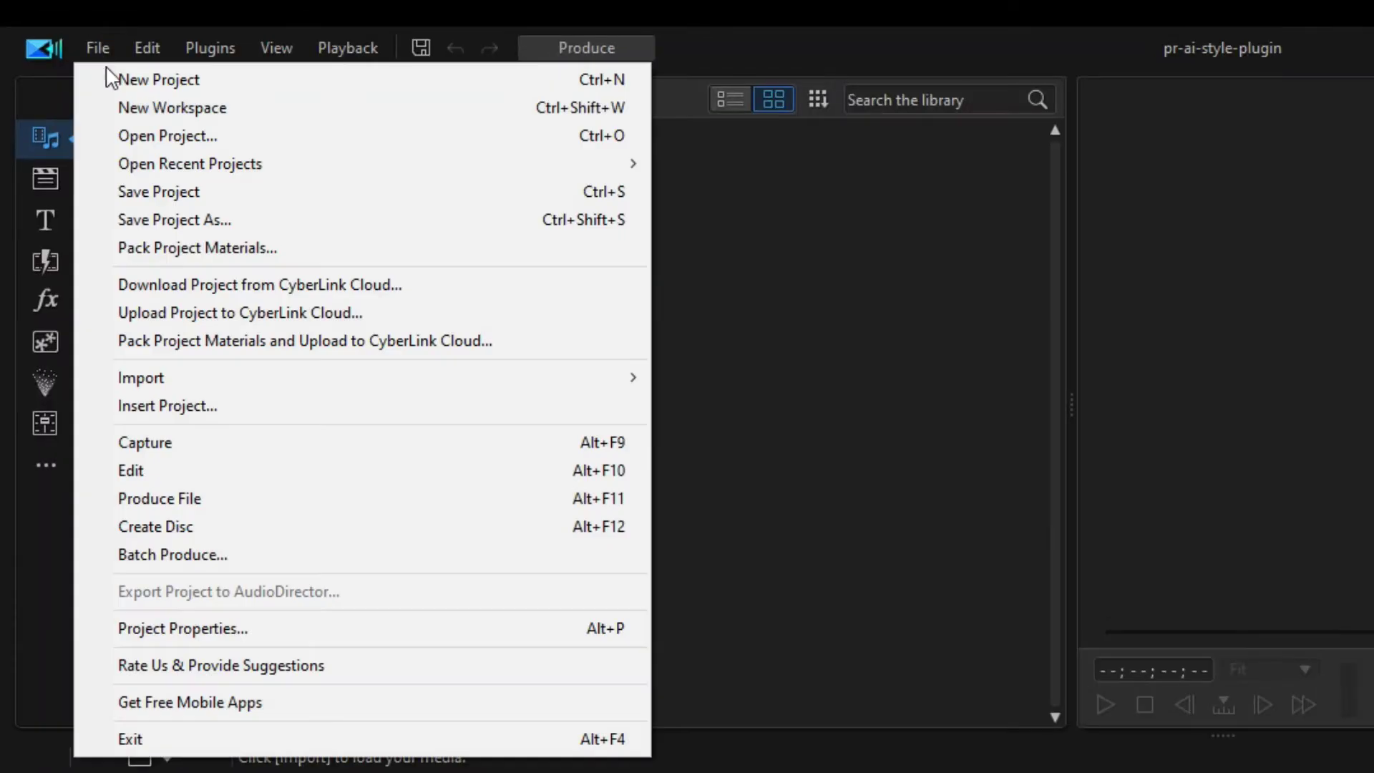
pyautogui.moveTo(223, 211)
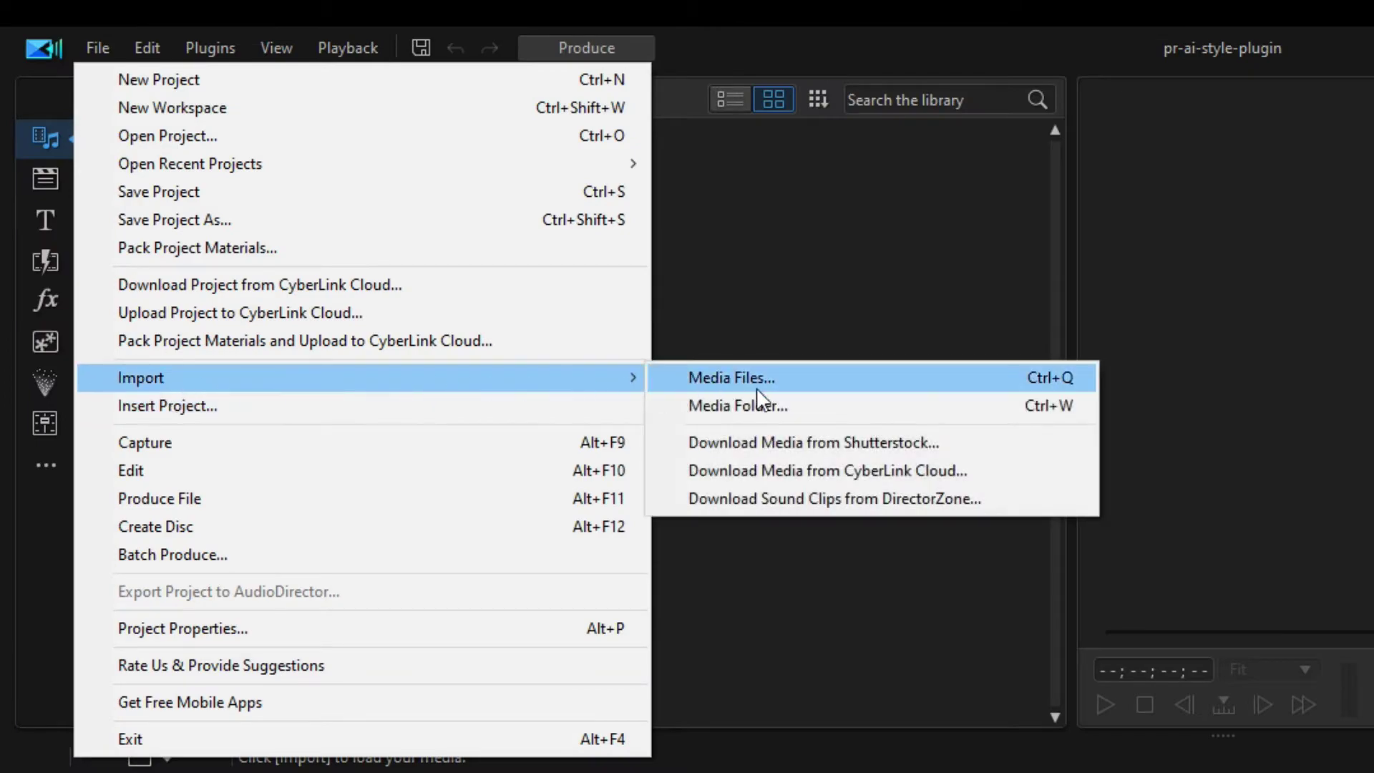
pyautogui.click(783, 387)
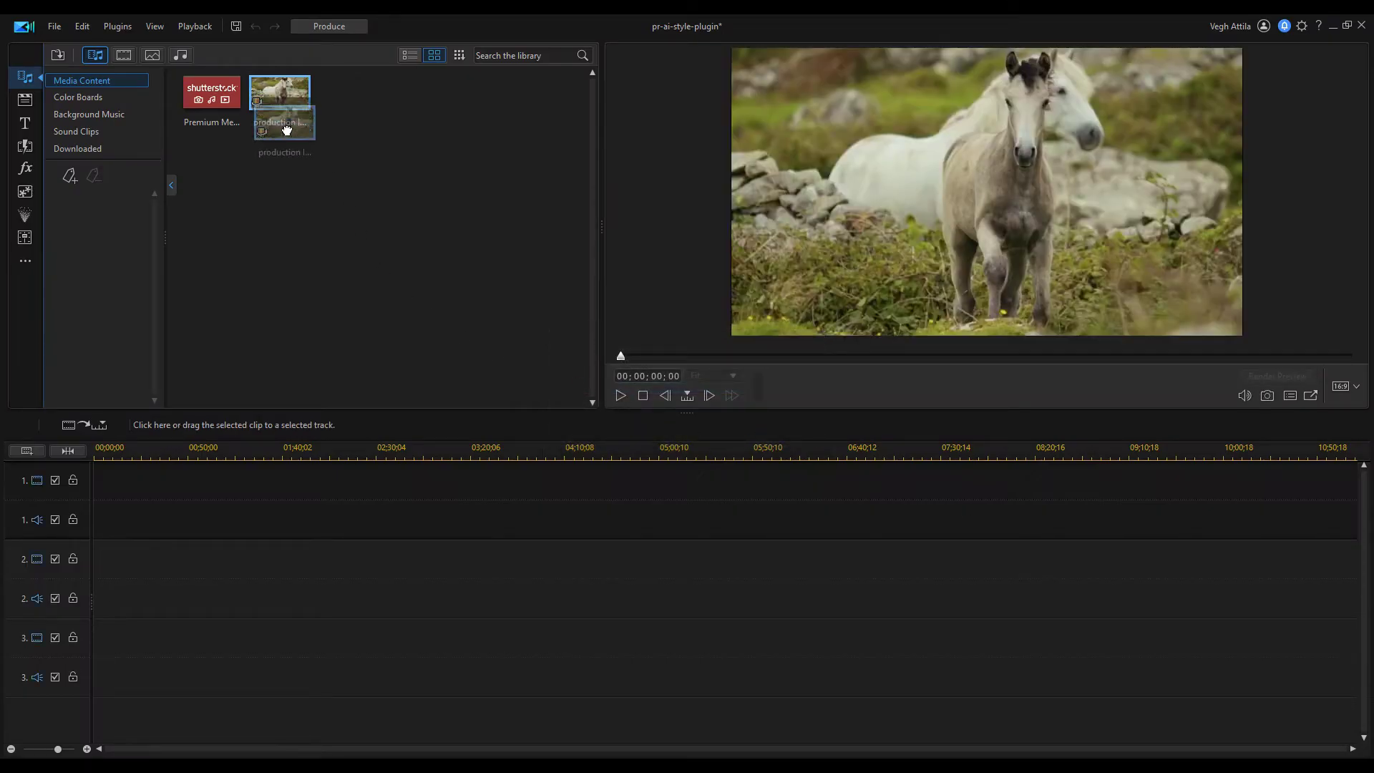
# - Place the horse clip at the start of video track 1 and zoom the timeline in on it
pyautogui.moveTo(283, 100); pyautogui.dragTo(93, 493)
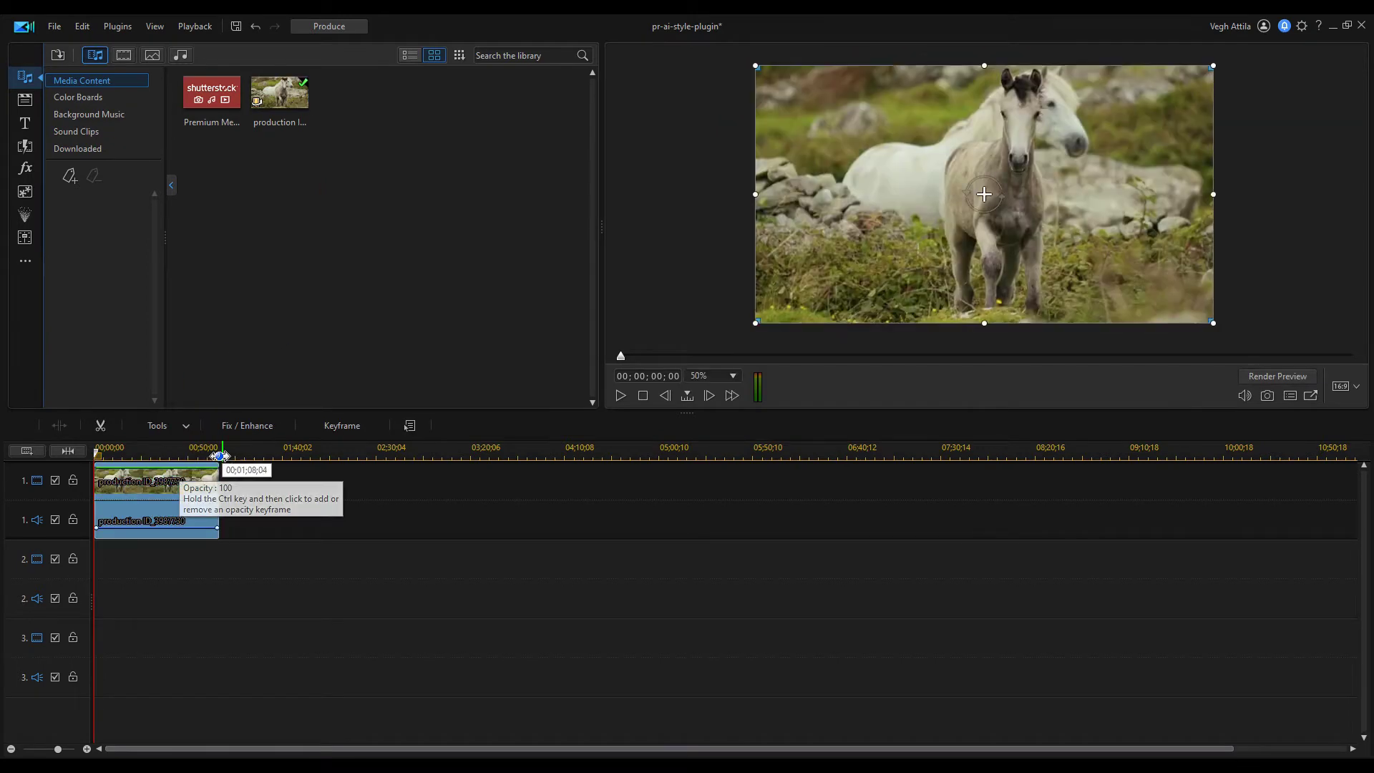
pyautogui.moveTo(199, 452); pyautogui.dragTo(604, 448)
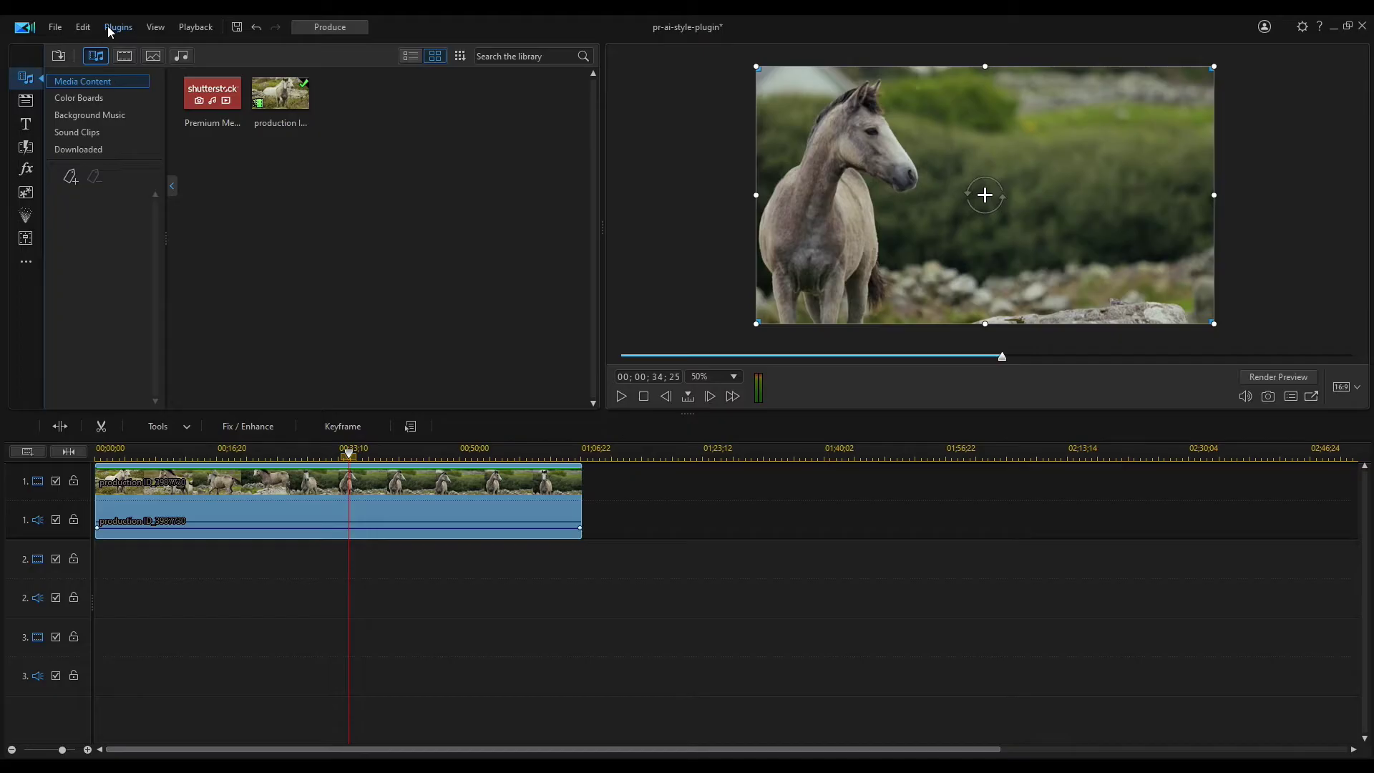
pyautogui.click(110, 27)
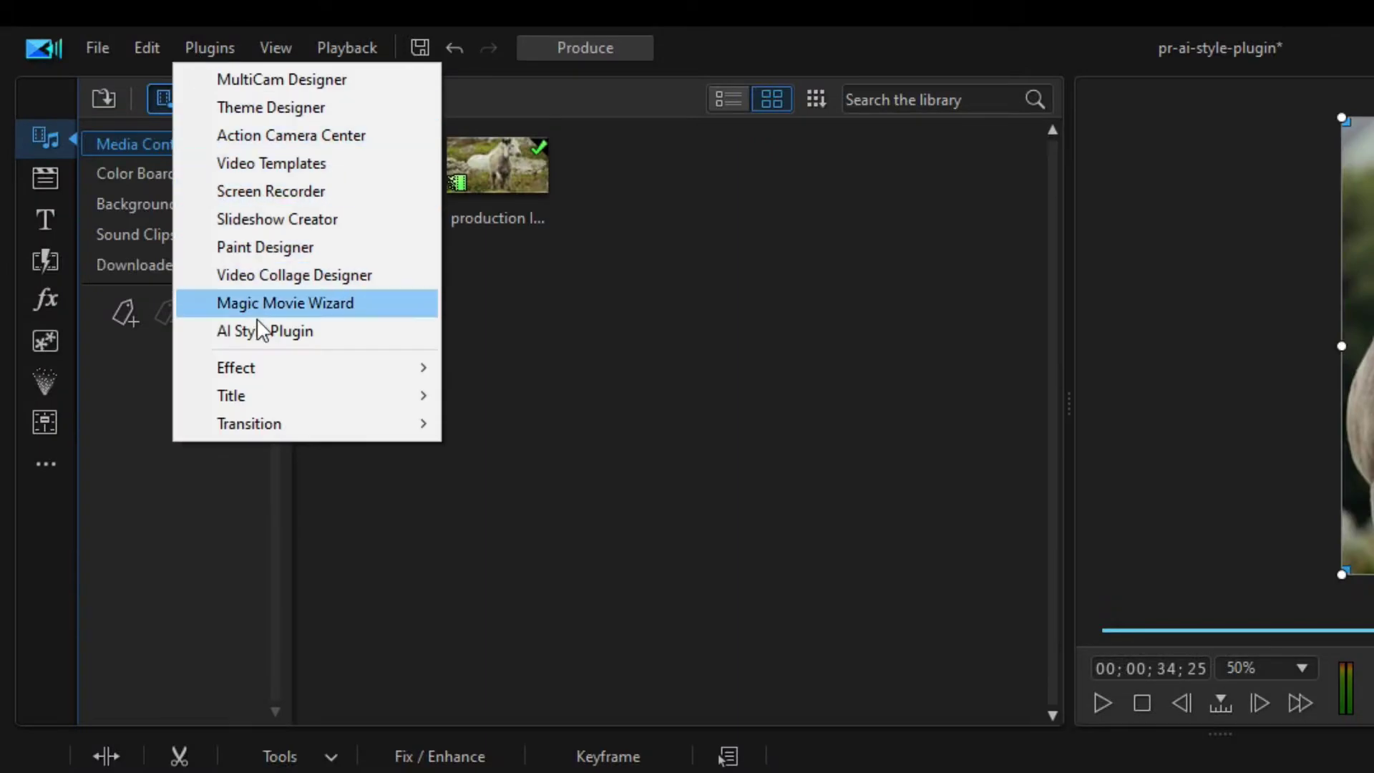
# - In the AI Style Plugin, show the Impressionist styles and load the horse clip from the Media Room
pyautogui.click(379, 330)
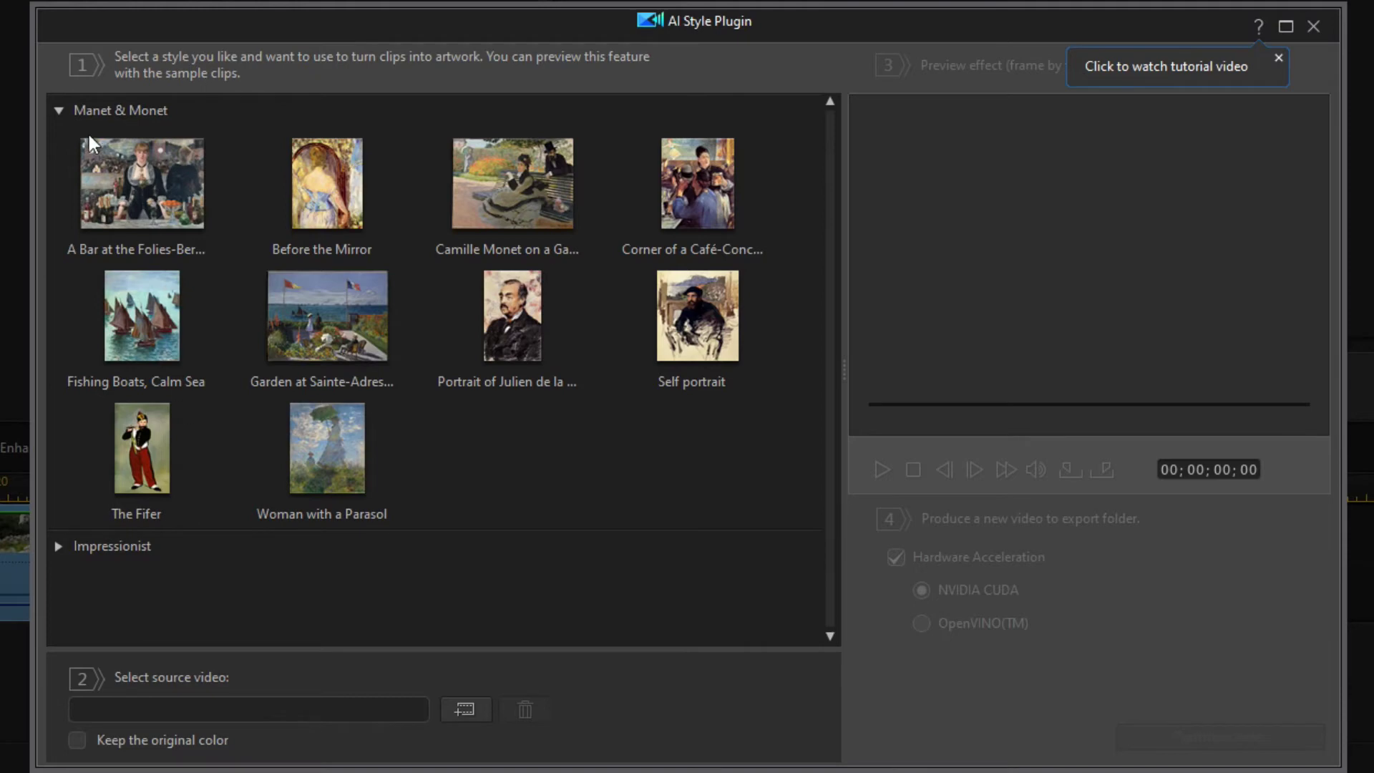
pyautogui.click(58, 110)
pyautogui.click(51, 145)
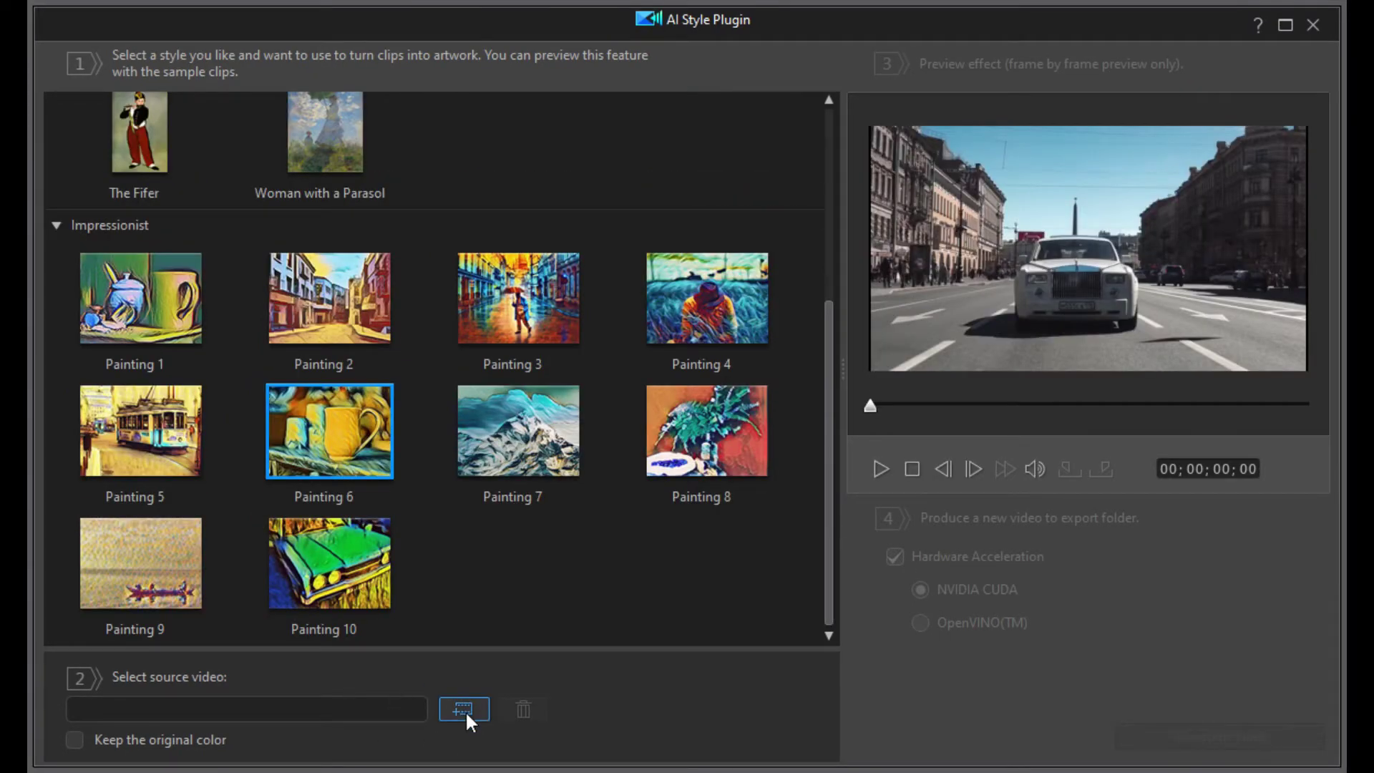
pyautogui.click(466, 714)
pyautogui.click(522, 762)
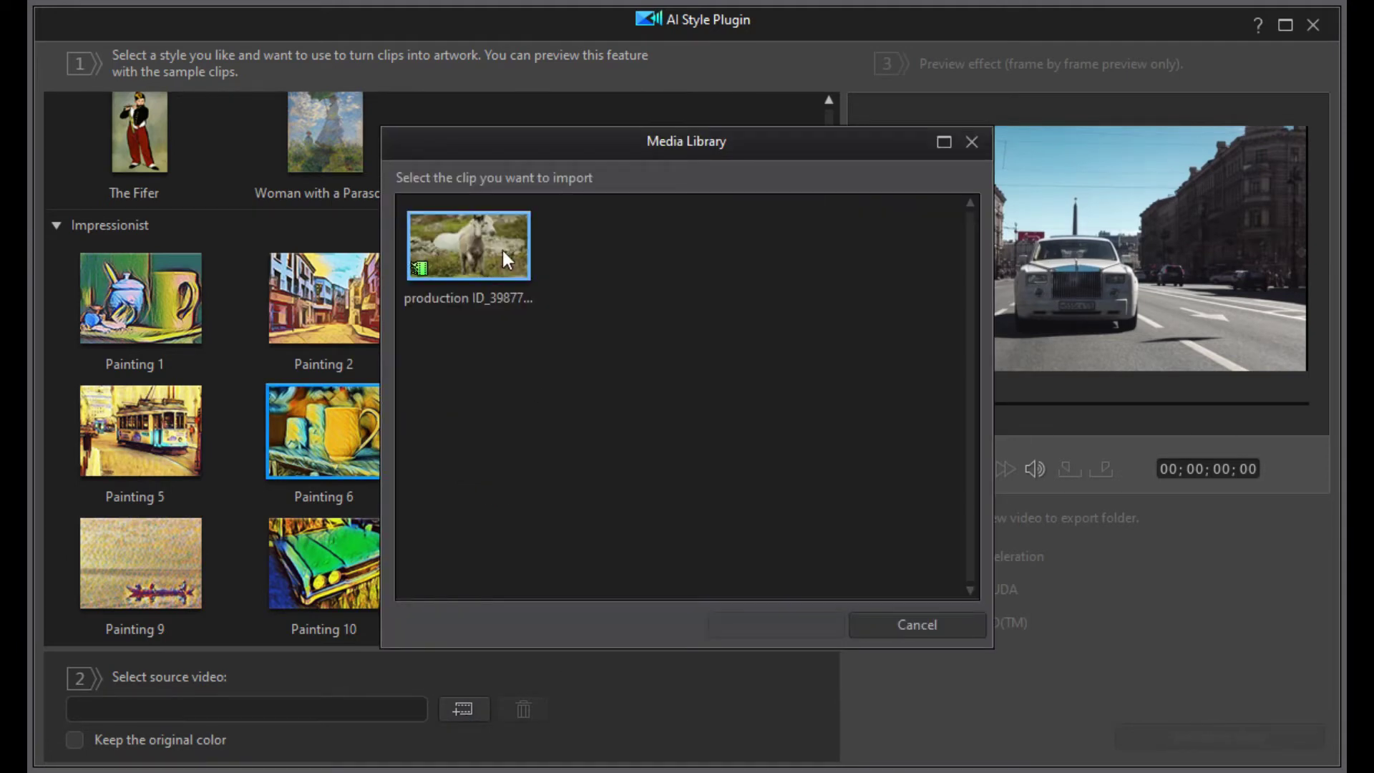
pyautogui.doubleClick(501, 247)
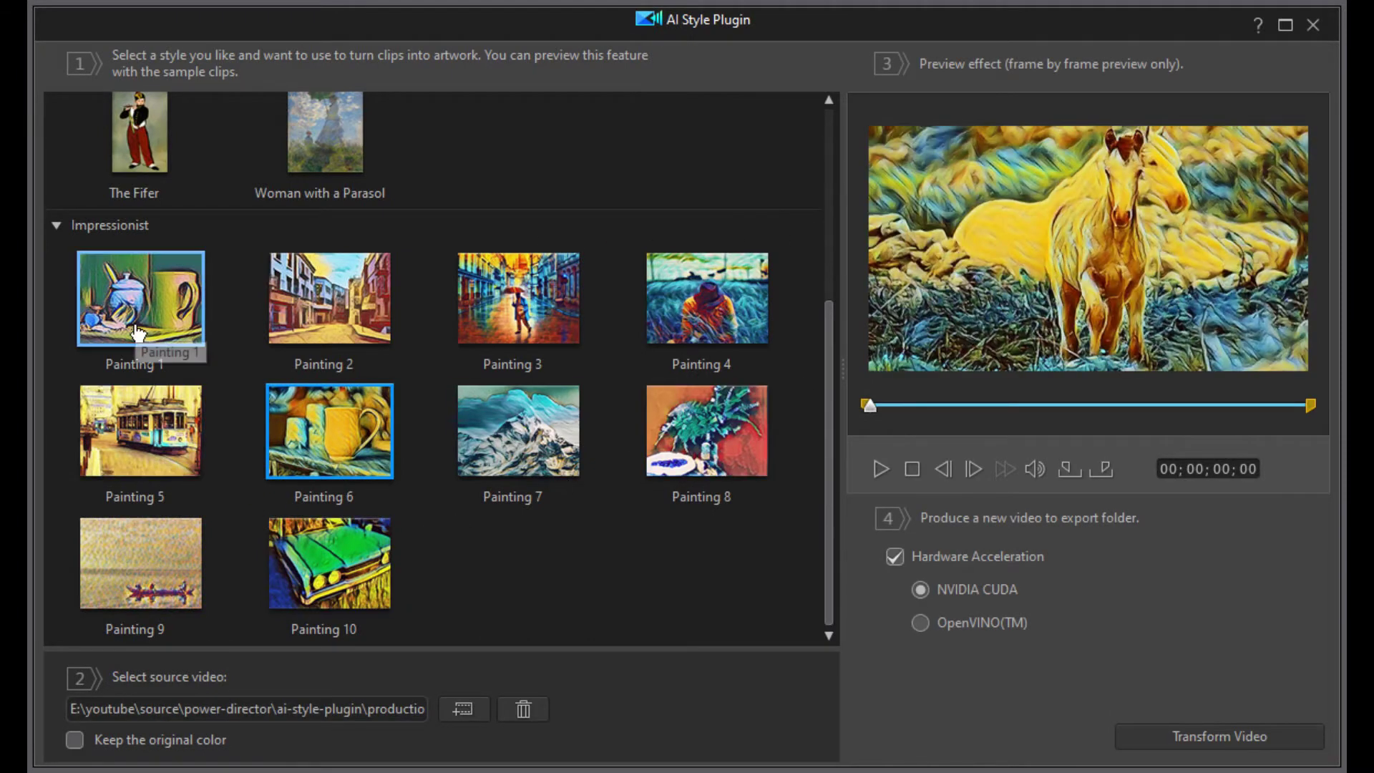
# - Preview the horse in Paintings 9, 10 and 8, then choose Painting 4
pyautogui.click(140, 573)
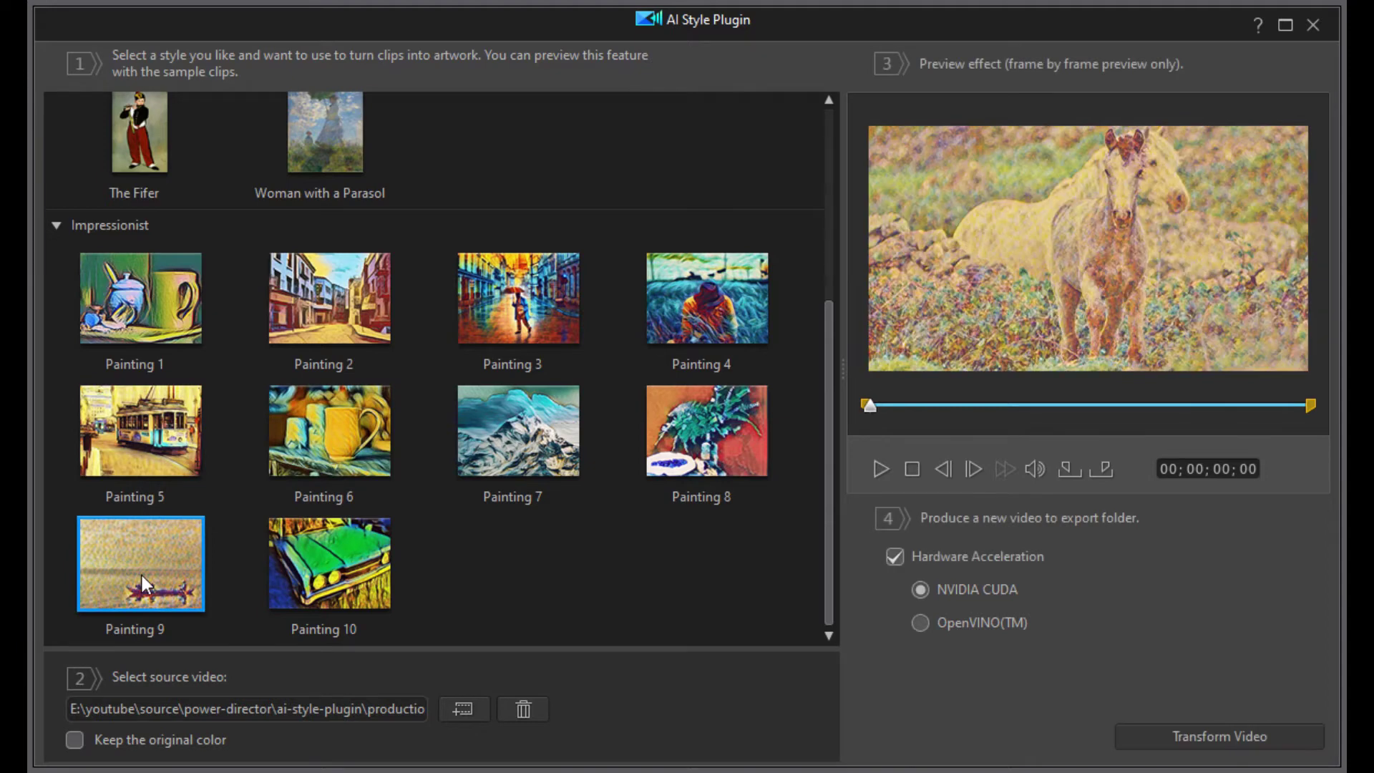
pyautogui.click(320, 579)
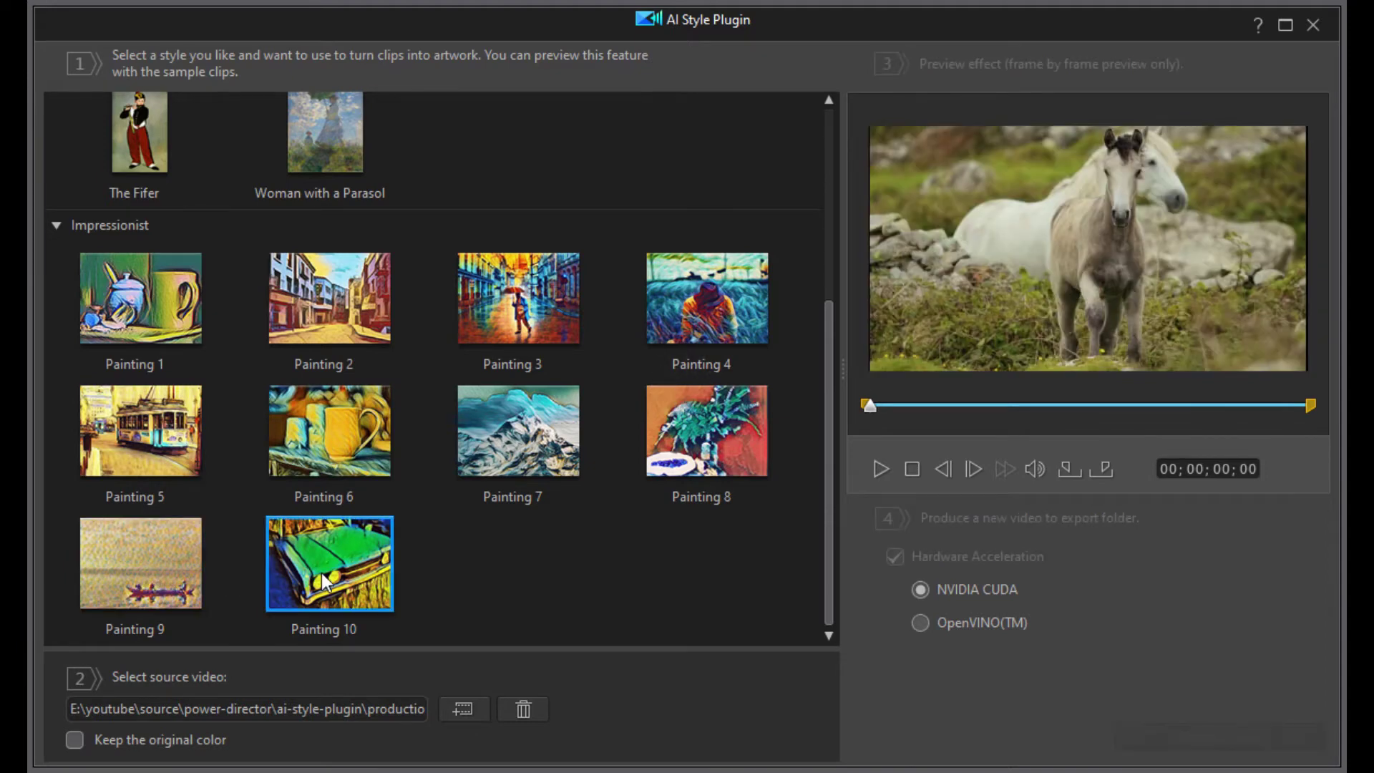
pyautogui.click(708, 429)
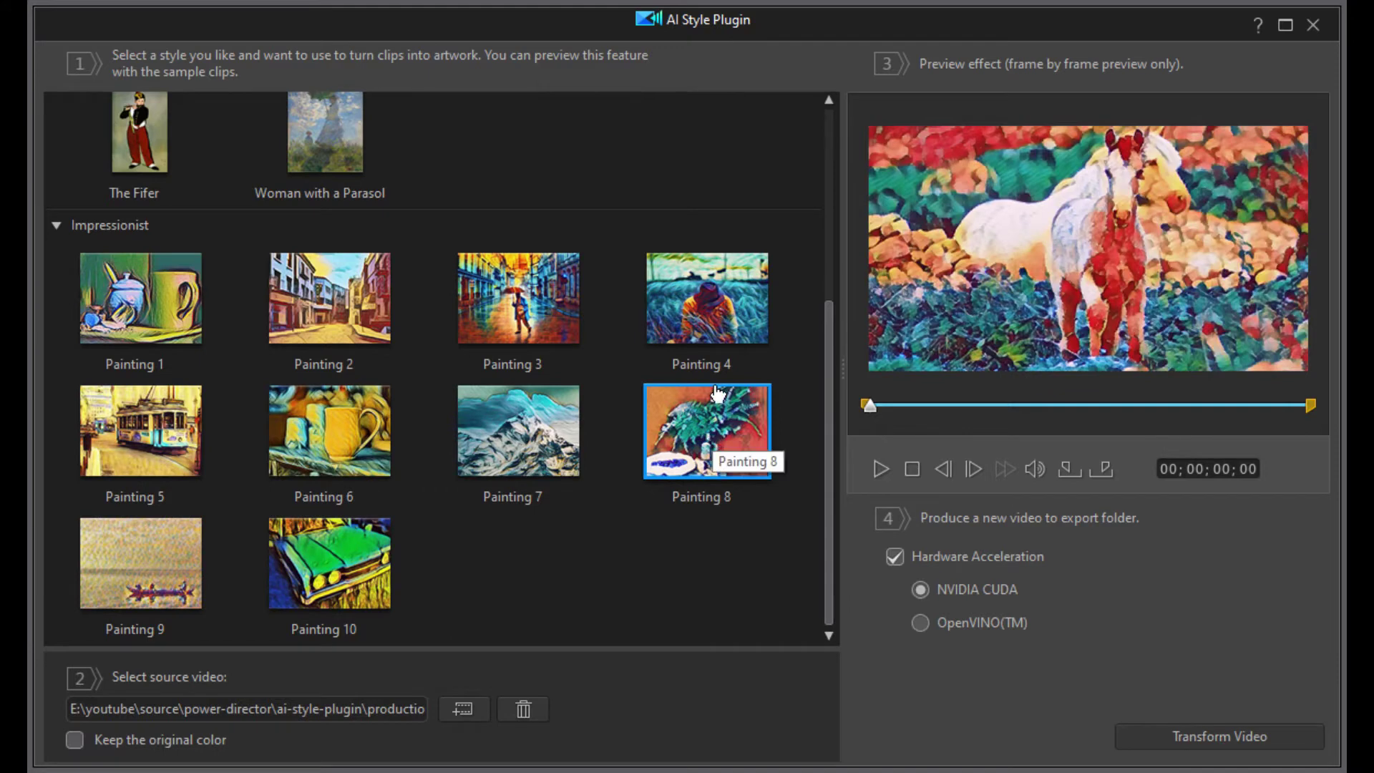
pyautogui.click(719, 297)
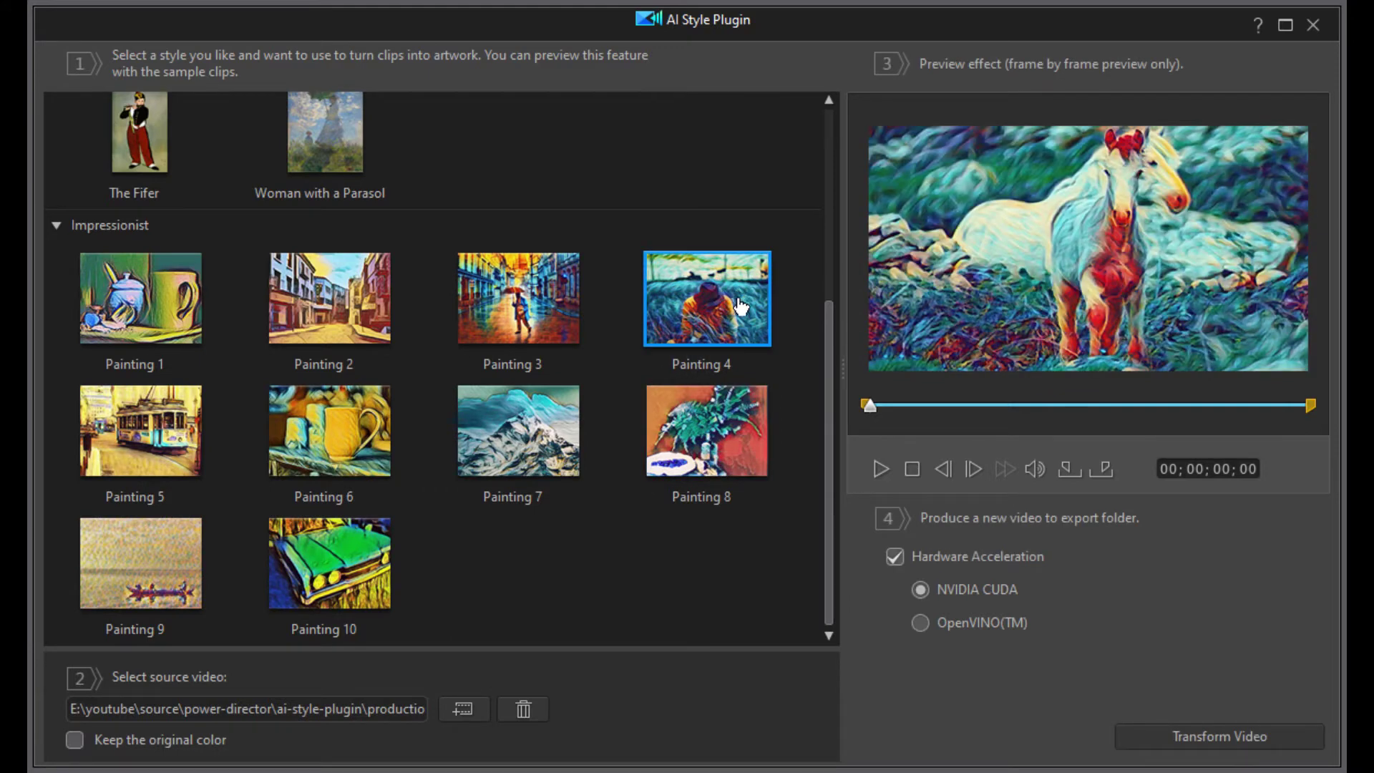
# - Toggle hardware acceleration off and on, play and pause the preview, and rewind to the start
pyautogui.click(894, 556)
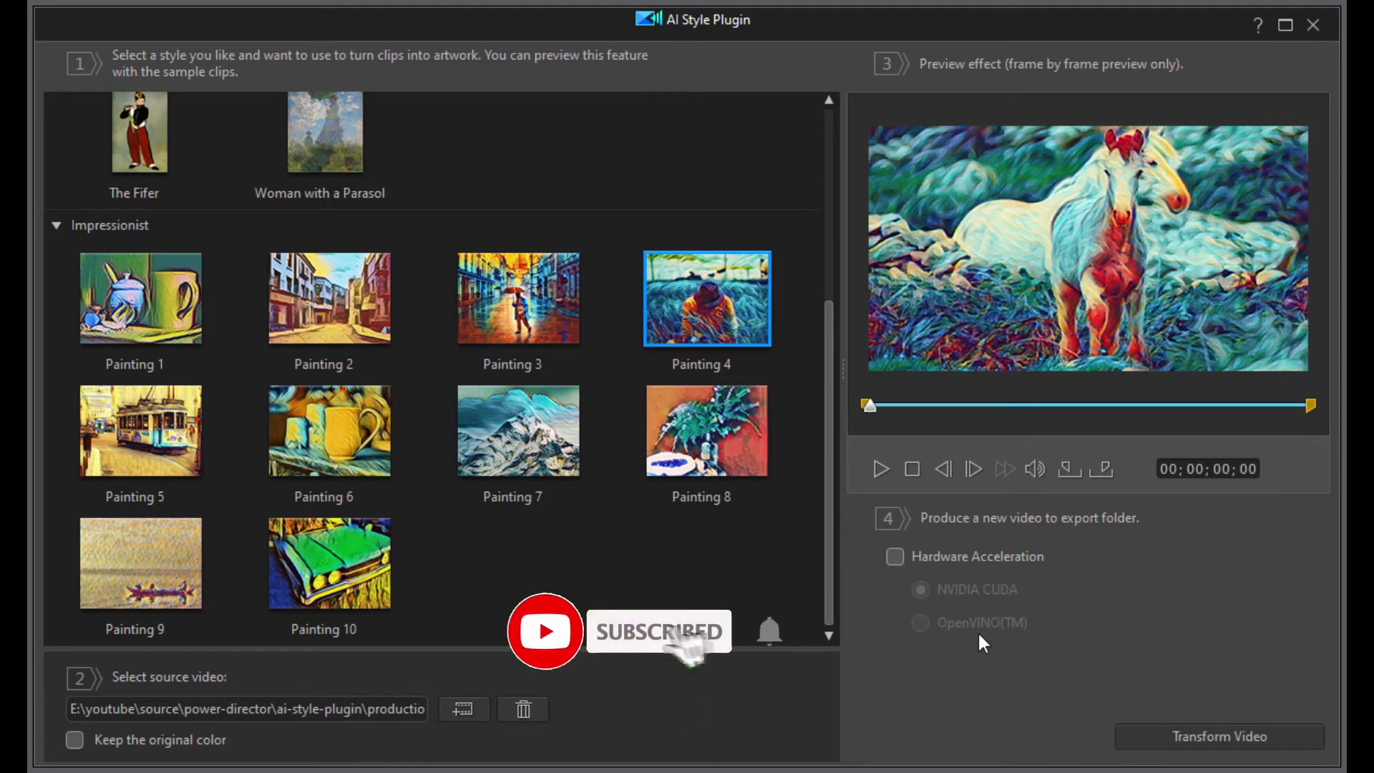
pyautogui.click(904, 559)
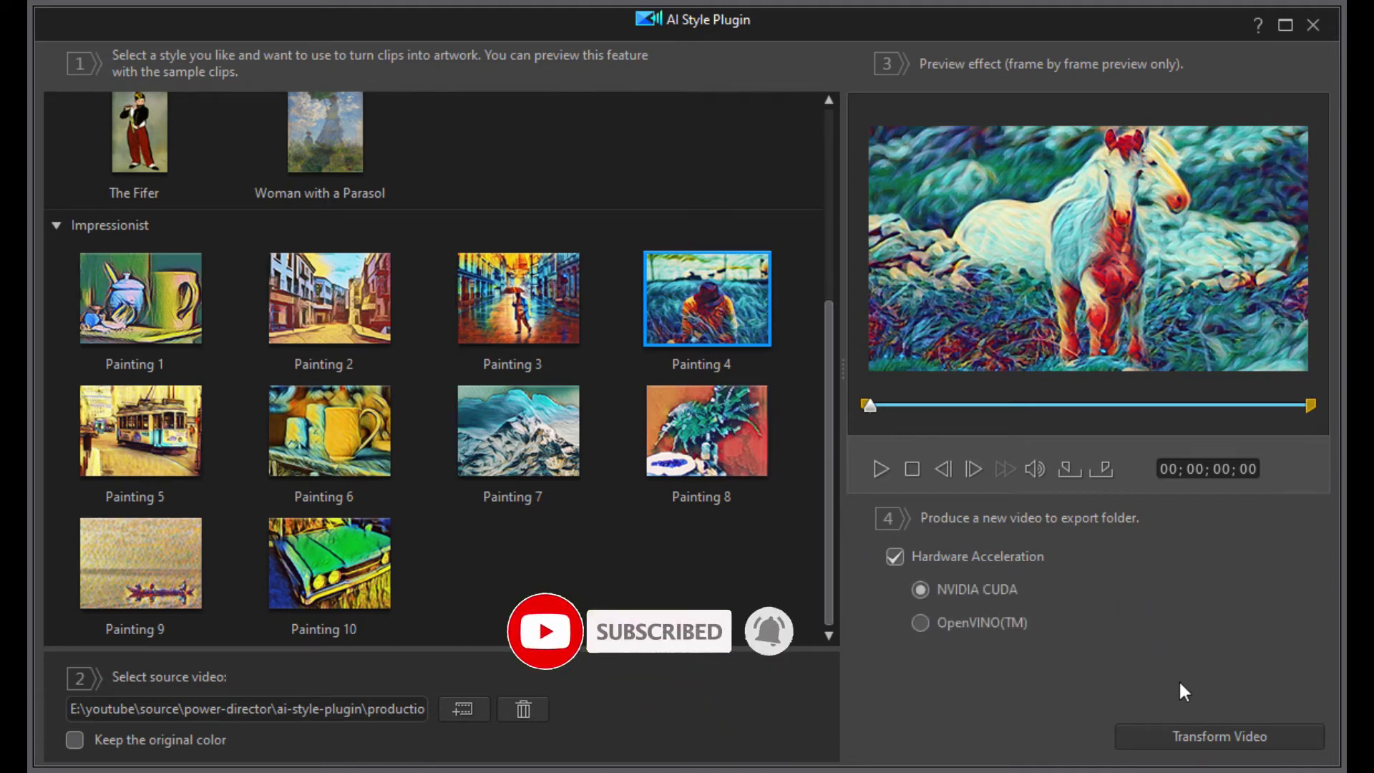
pyautogui.click(881, 469)
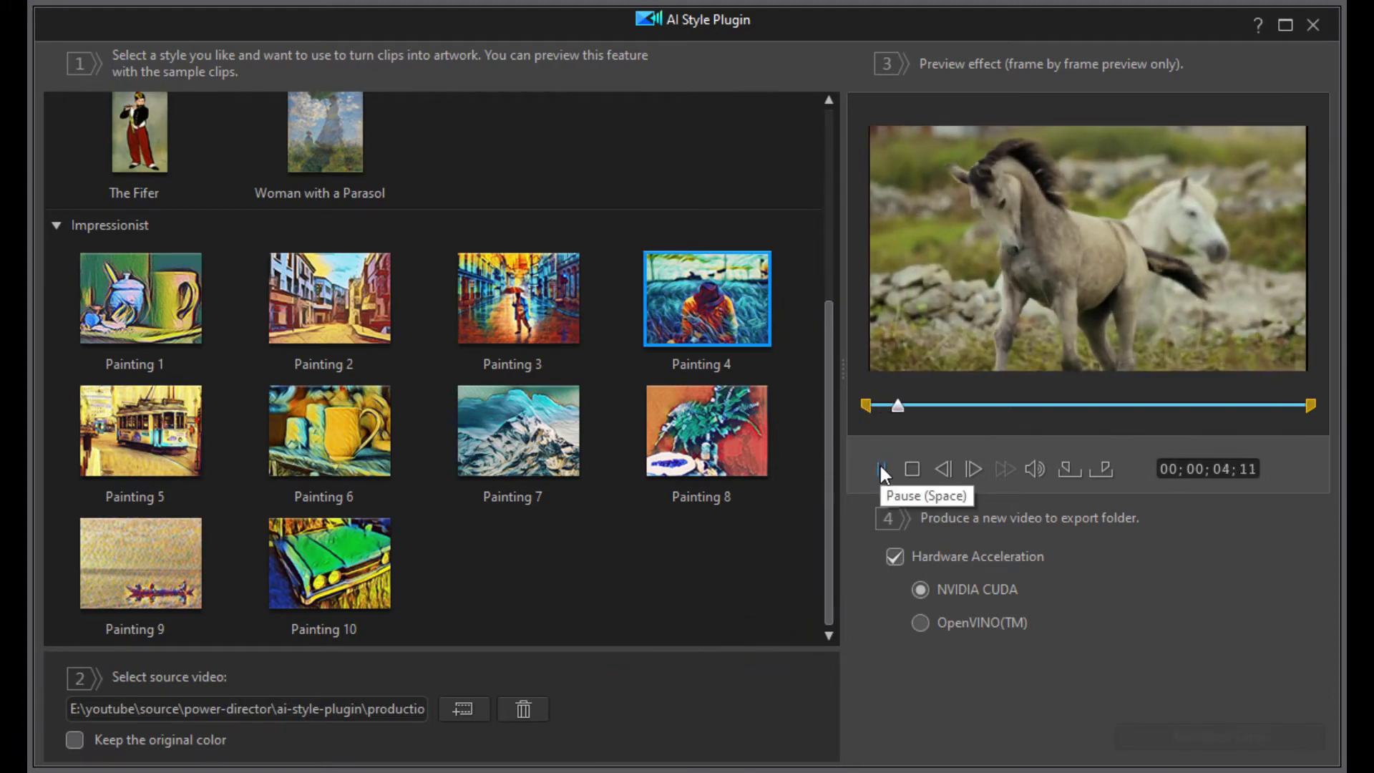
pyautogui.click(881, 469)
pyautogui.moveTo(900, 406); pyautogui.dragTo(858, 407)
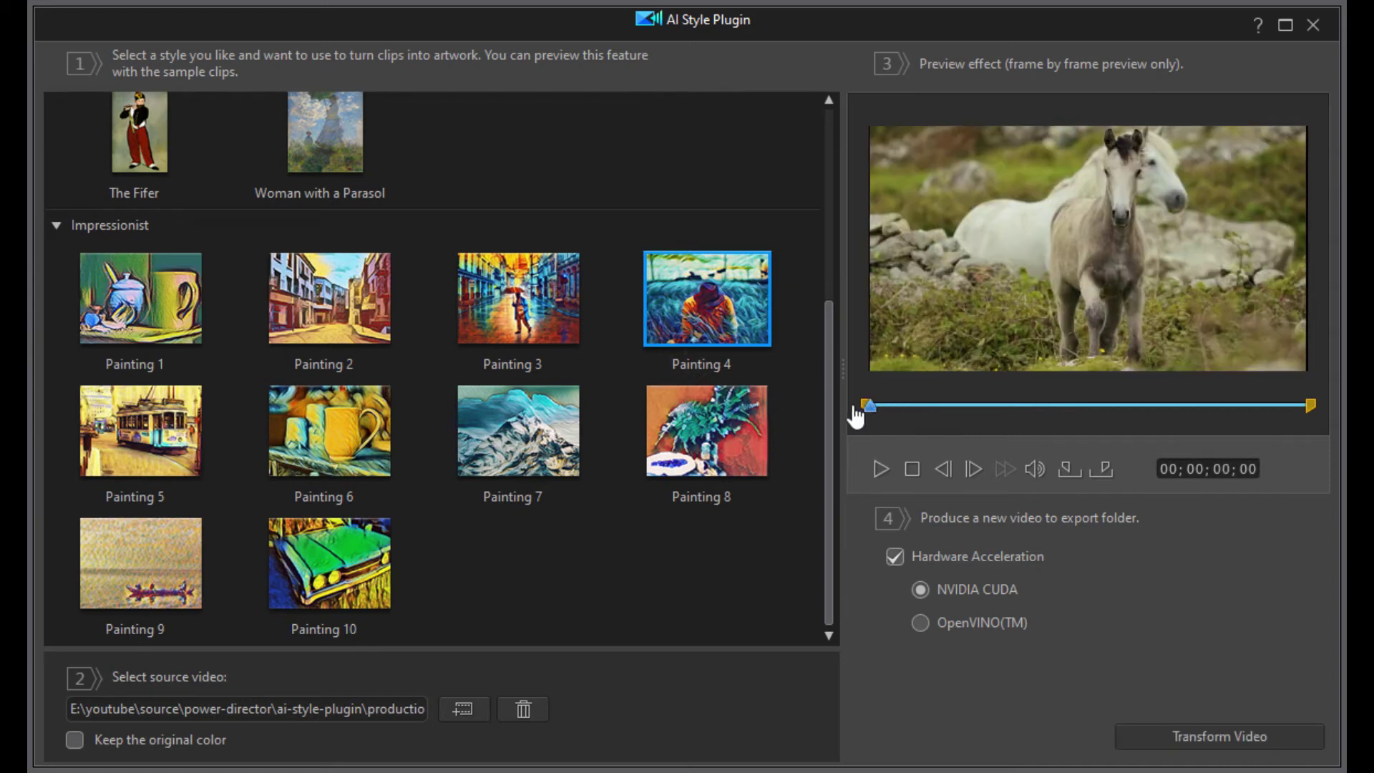
# - Transform the horse clip into the Painting 4 style, then select the original clip on the timeline
pyautogui.click(1217, 736)
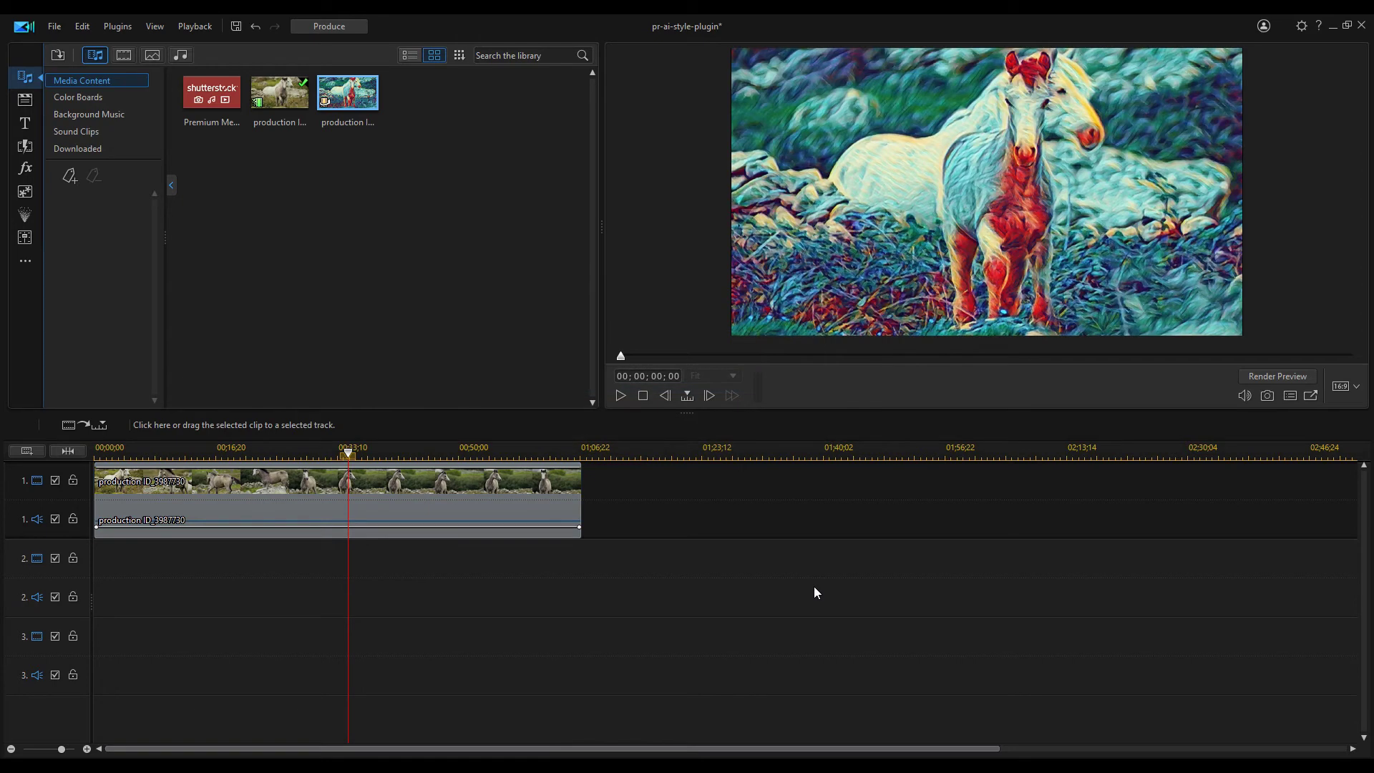
pyautogui.click(308, 512)
# - Swap the original clip for the stylized horse clip at 00:00 on track 1 and play it
pyautogui.press('Delete')
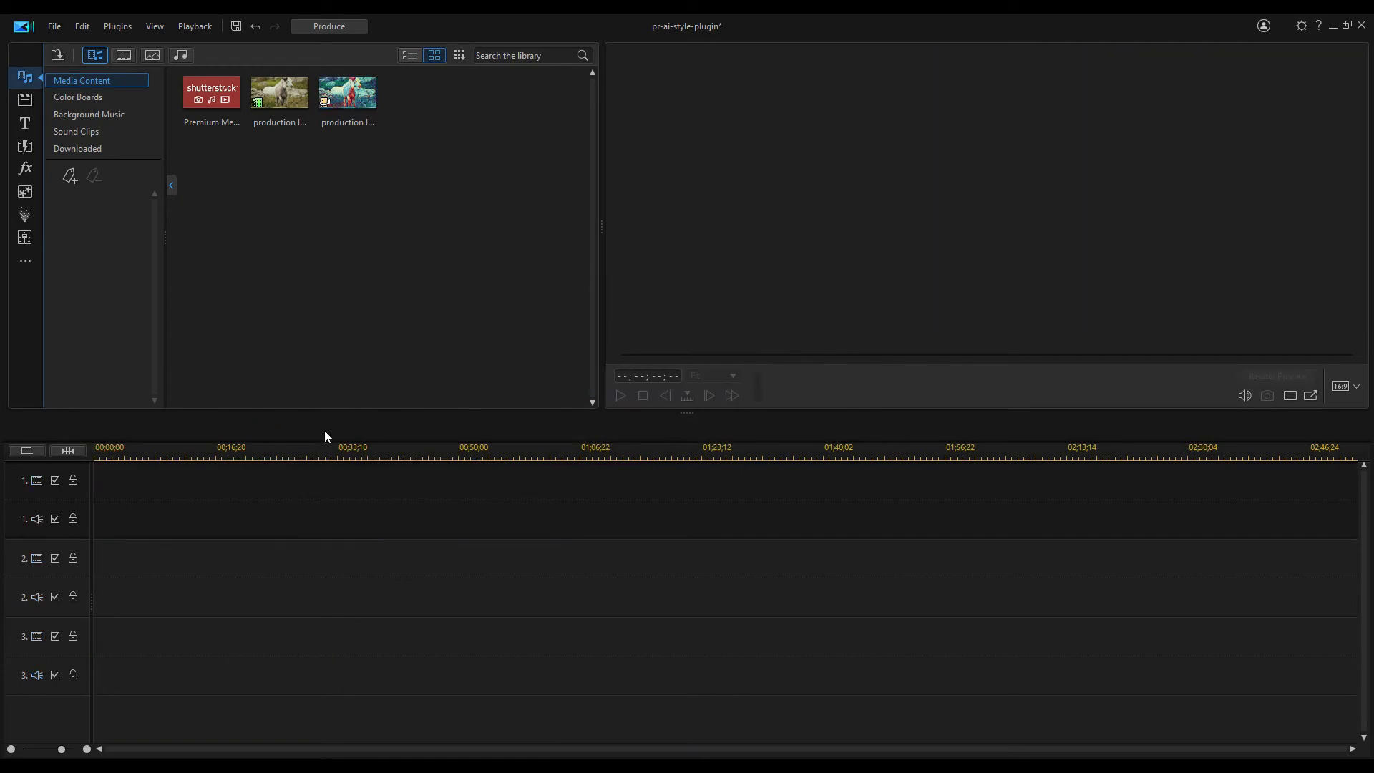
pyautogui.moveTo(114, 489); pyautogui.dragTo(133, 492)
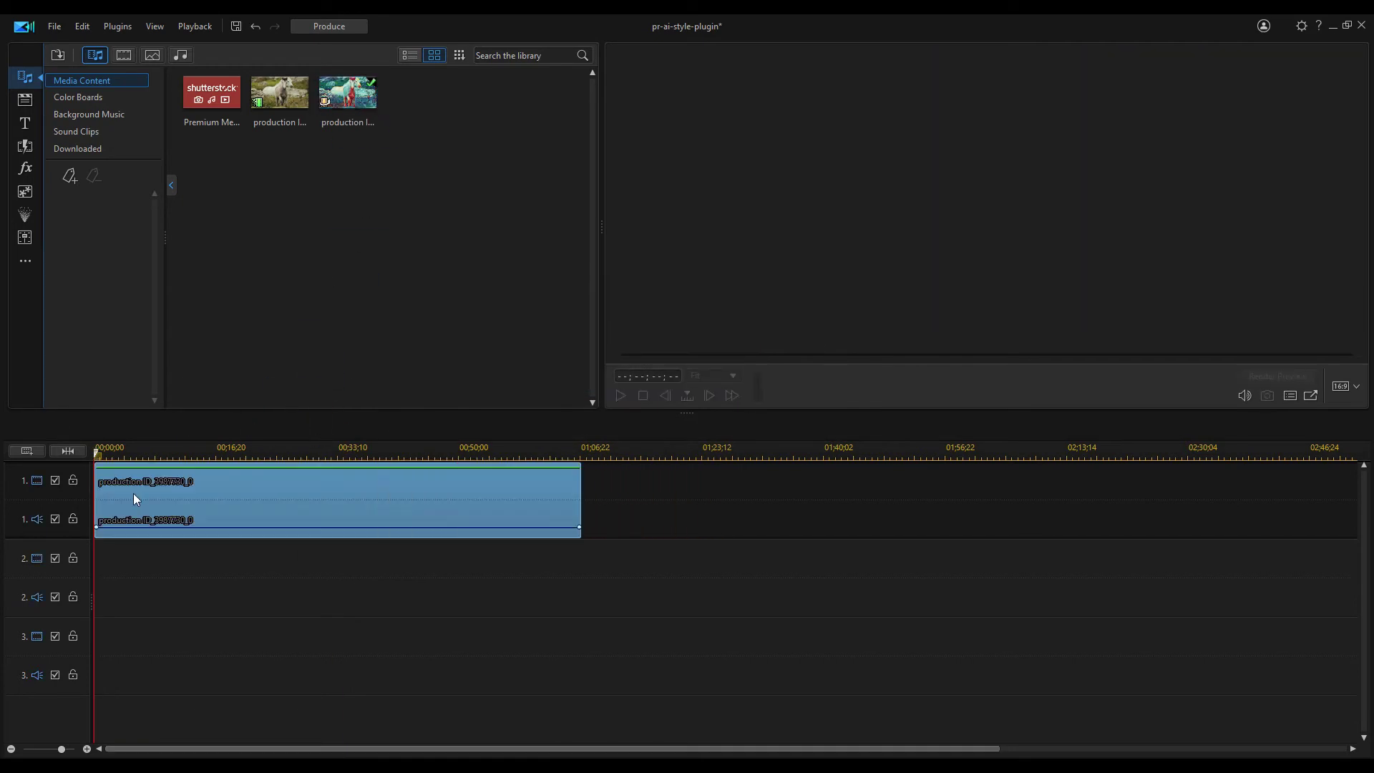
pyautogui.click(620, 396)
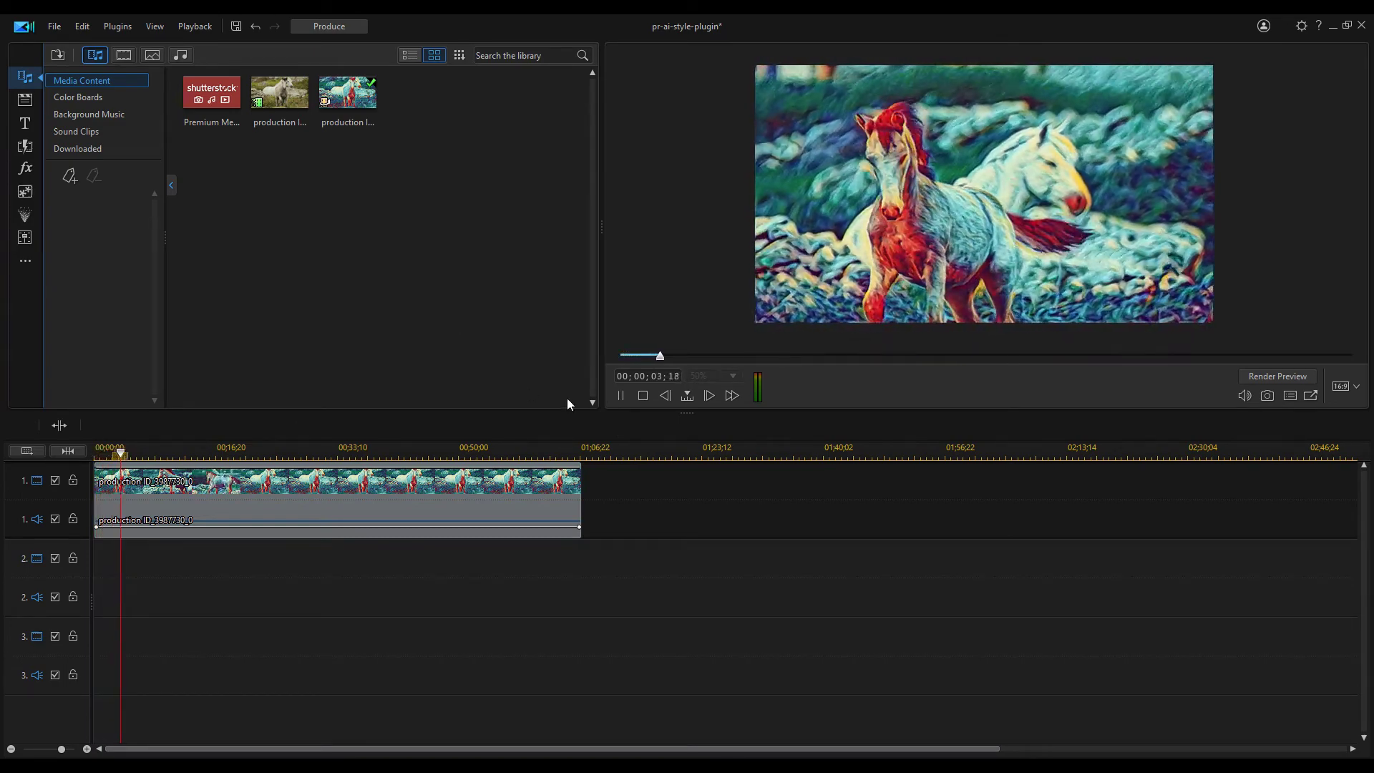
pyautogui.click(621, 396)
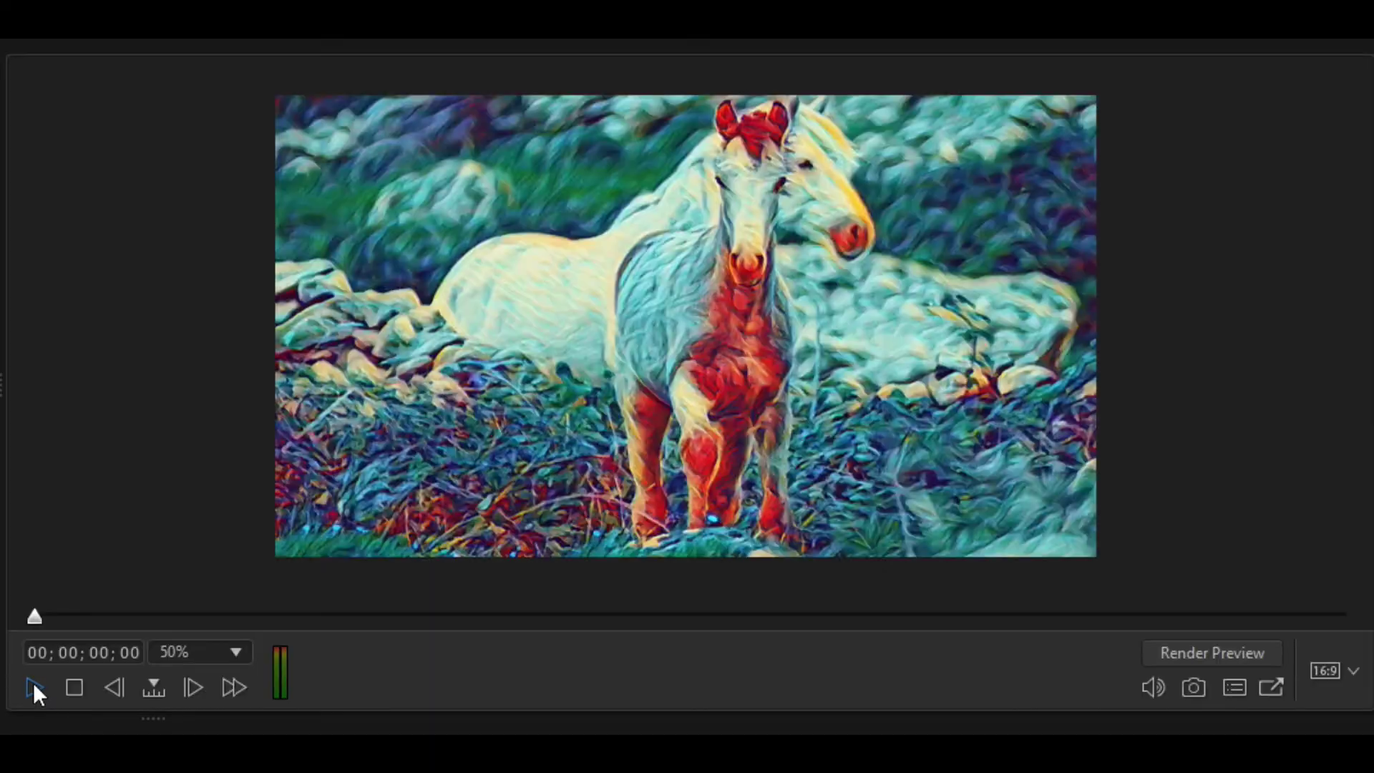
pyautogui.click(621, 396)
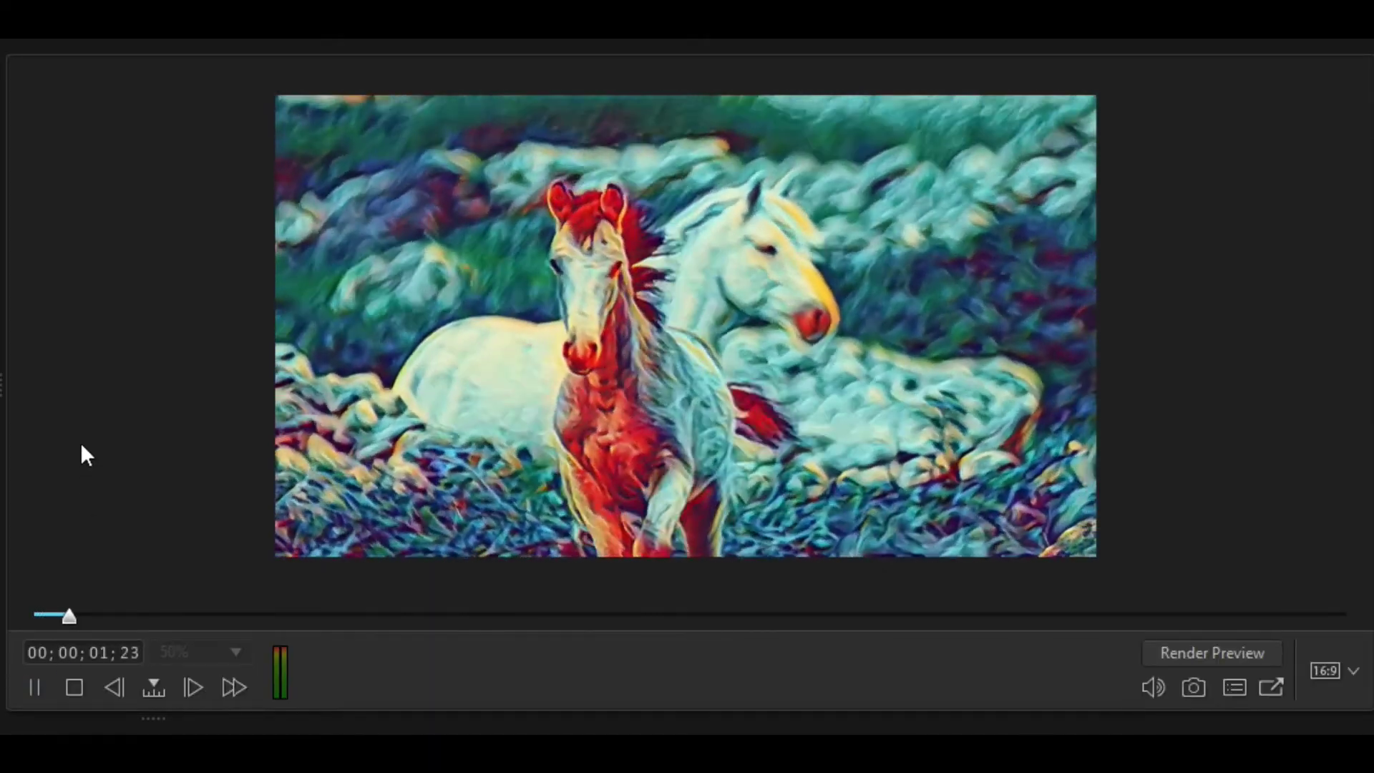